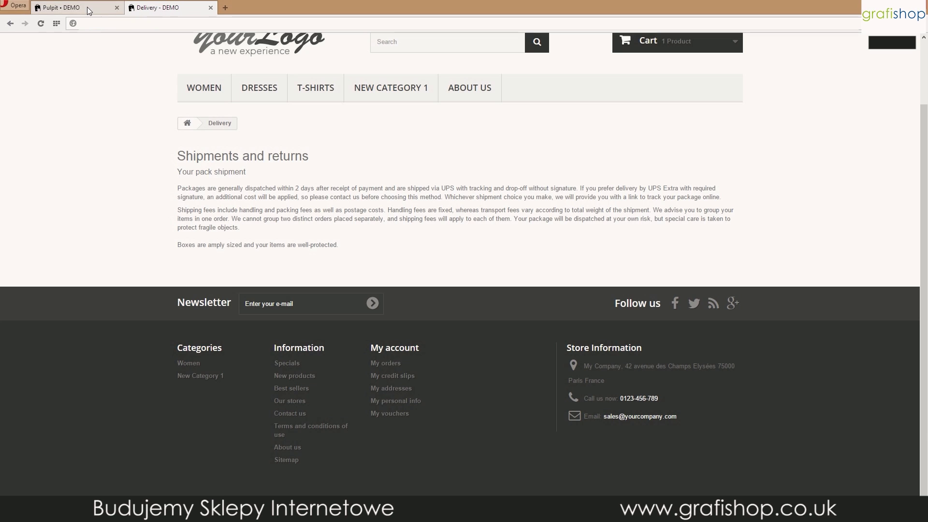
In the shop's admin panel, open the Delivery CMS page for editing and display its English version
left_click(90, 8)
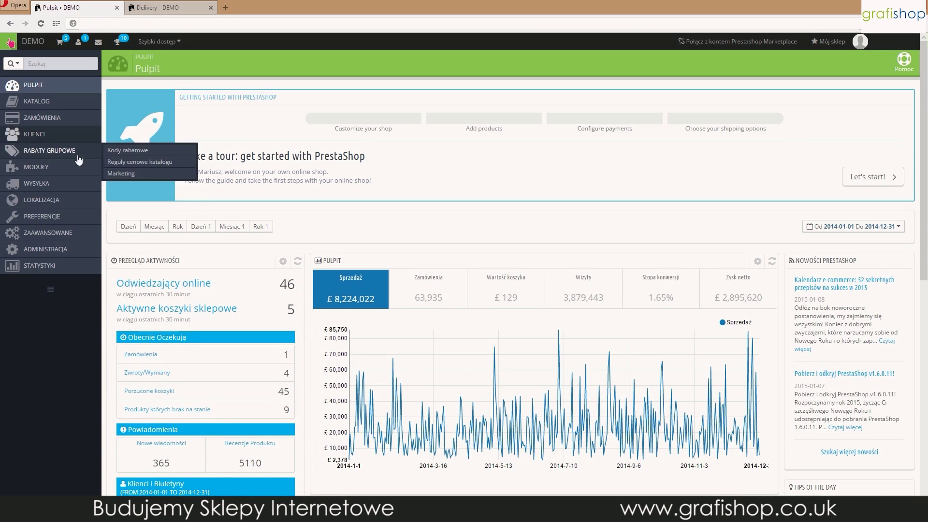
mouse_move(48, 217)
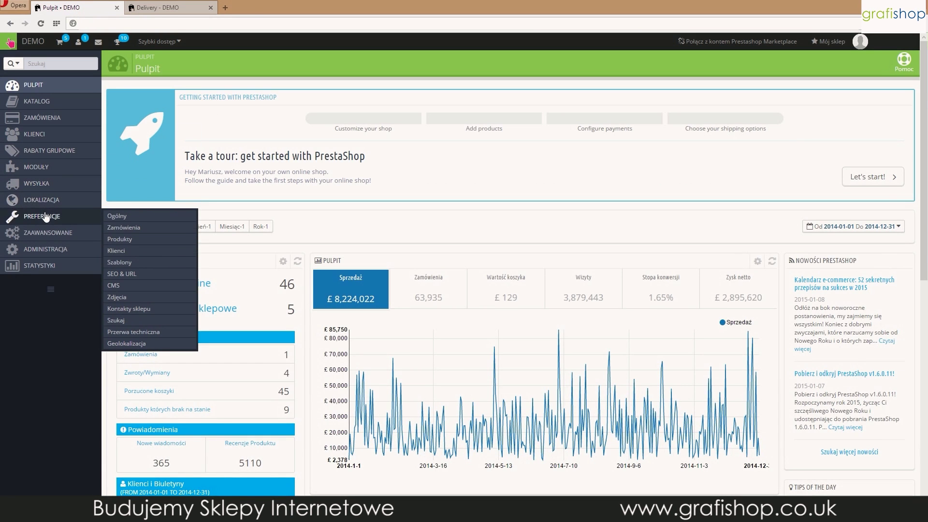
left_click(119, 284)
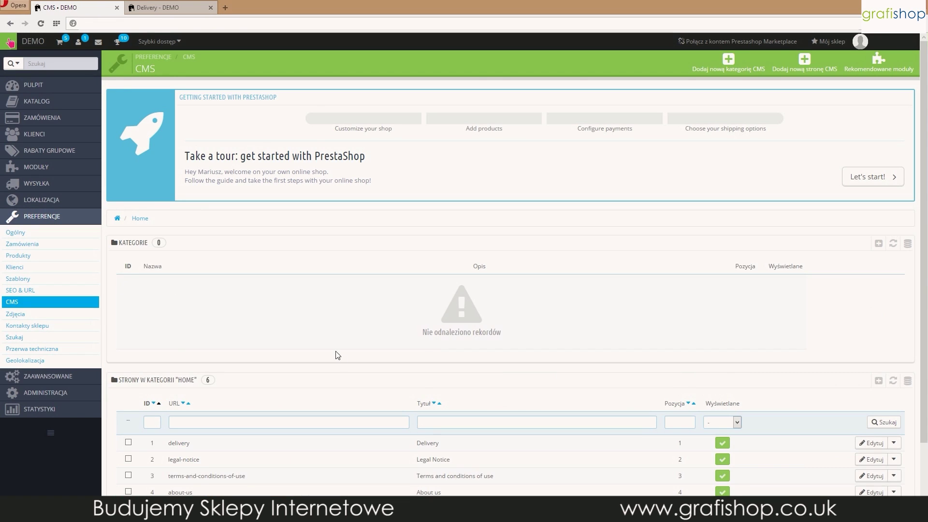
scroll(338, 358, "down", 1)
left_click(428, 396)
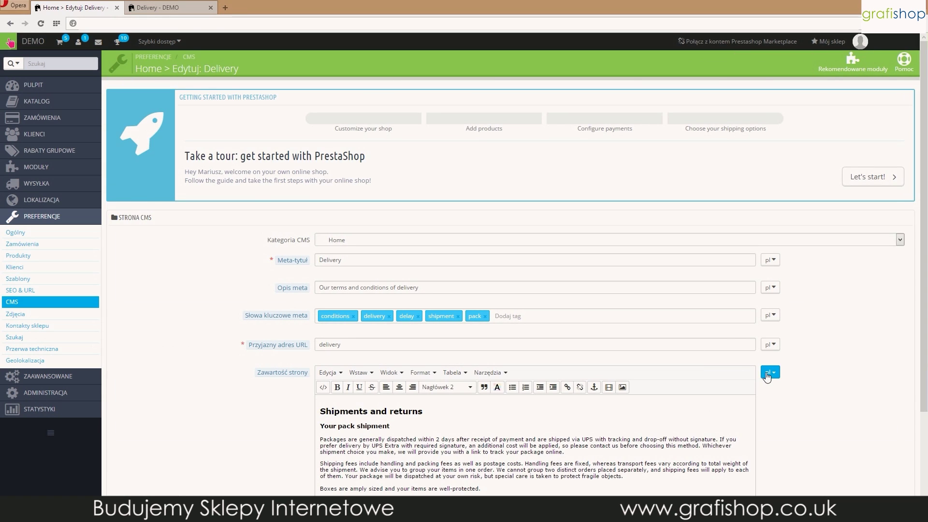
left_click(769, 373)
left_click(788, 386)
scroll(508, 341, "down", 1)
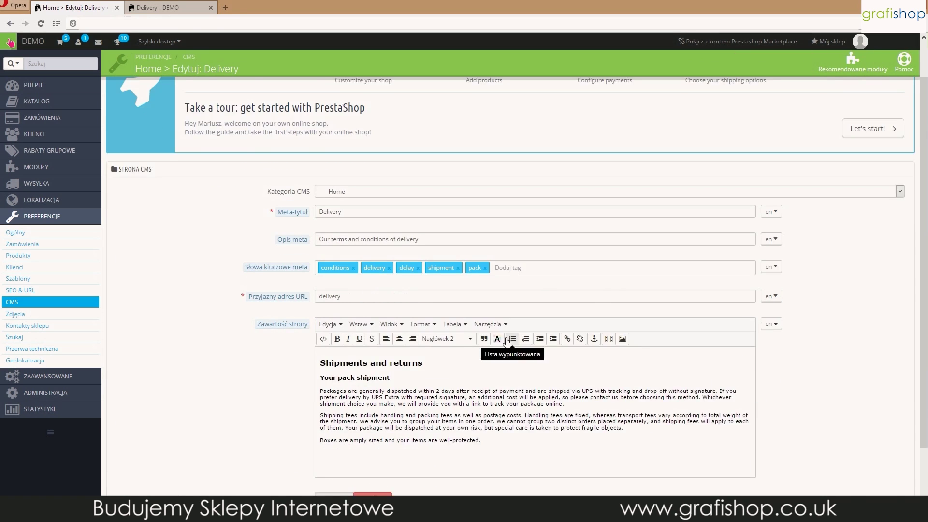
Add a centred line reading "Table" below the last paragraph of the page content
scroll(506, 341, "down", 2)
left_click(431, 369)
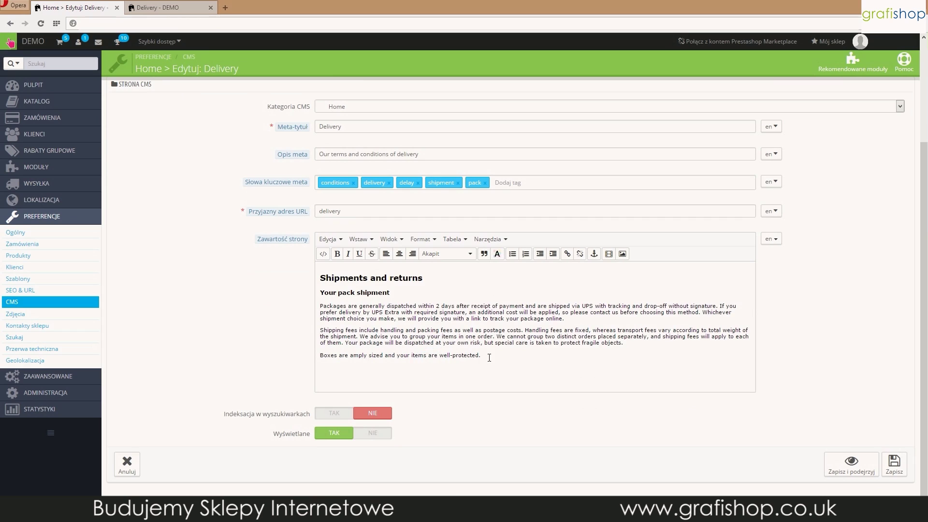
key("Return")
key("Return")
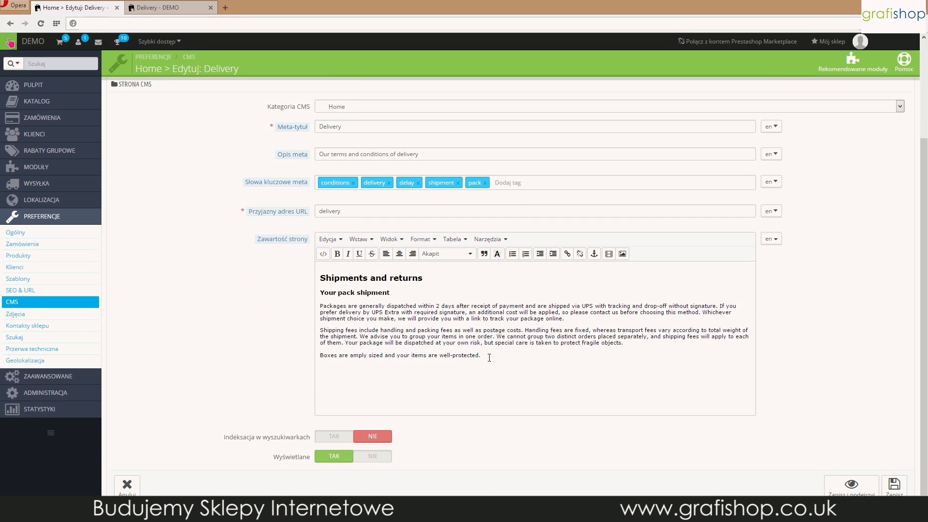
type("Table")
key("Return")
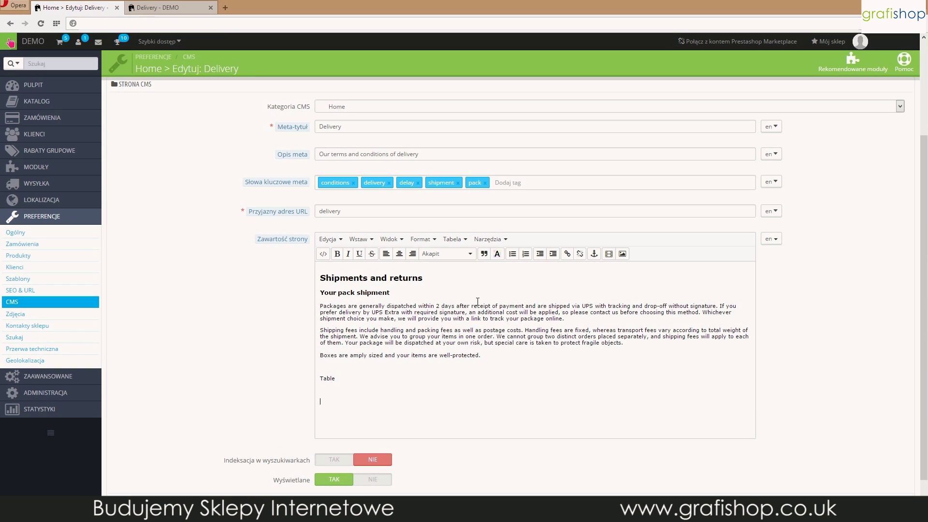
triple_click(340, 380)
left_click(400, 254)
Insert a table with three columns and two rows below the "Table" line
left_click(362, 385)
left_click(453, 239)
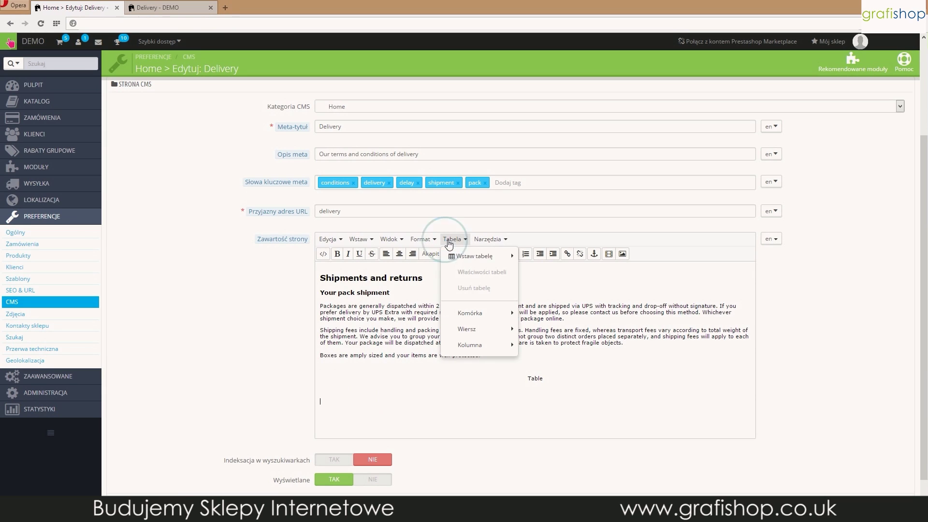
mouse_move(454, 257)
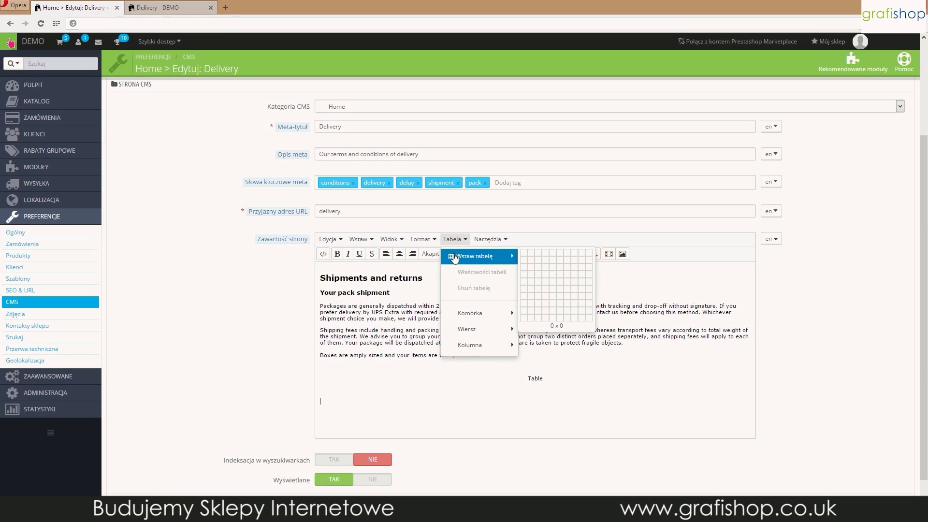
left_click(538, 260)
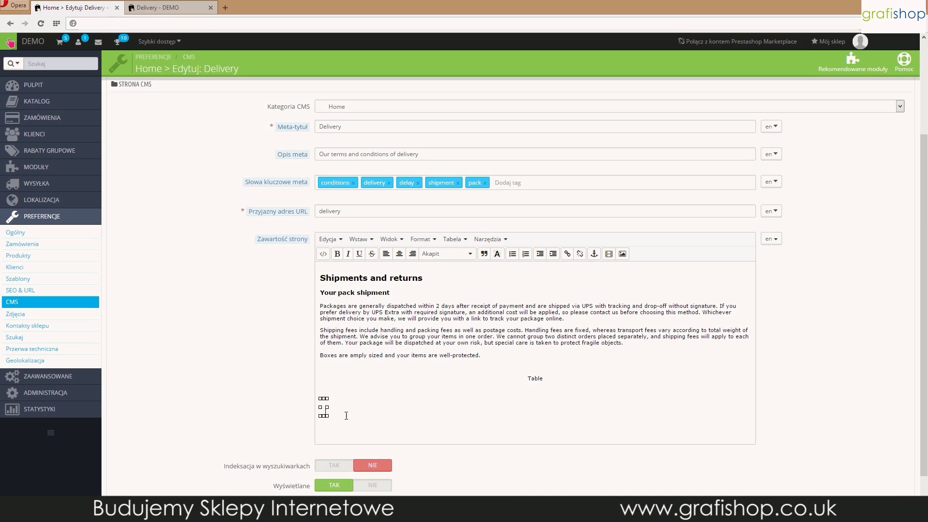
Set the table's border (Ramka) to 1 in its table properties
left_click(453, 239)
left_click(463, 272)
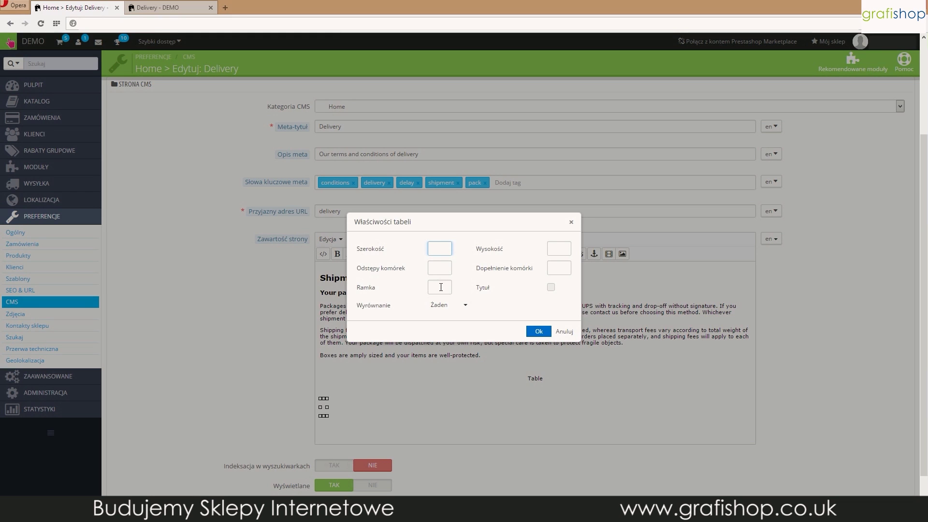
left_click(438, 288)
type("1")
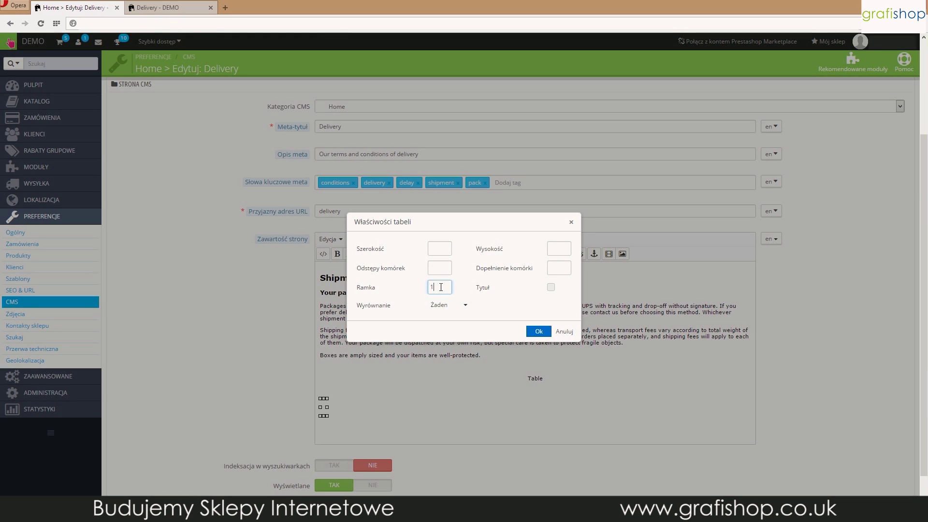
left_click(537, 331)
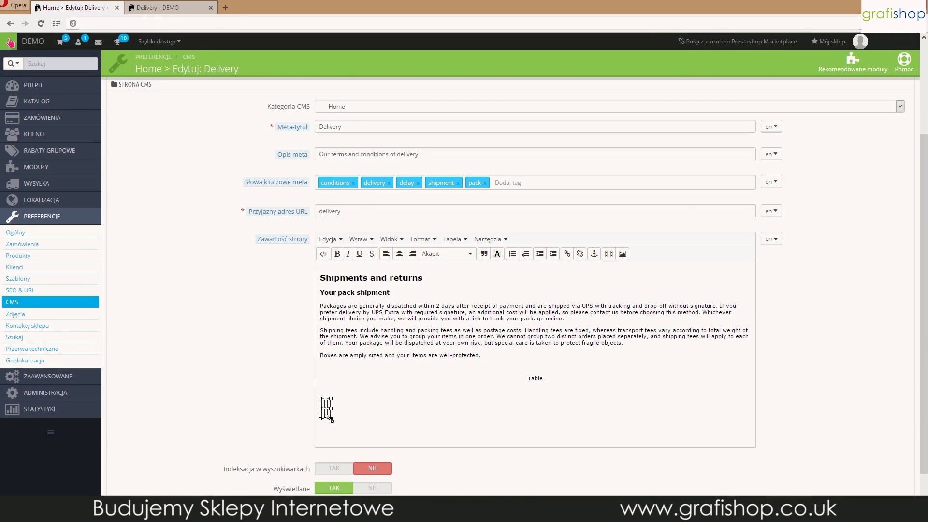
Widen the table to about 334 px and set its alignment to Środek (centre)
left_click_drag(331, 419, 483, 419)
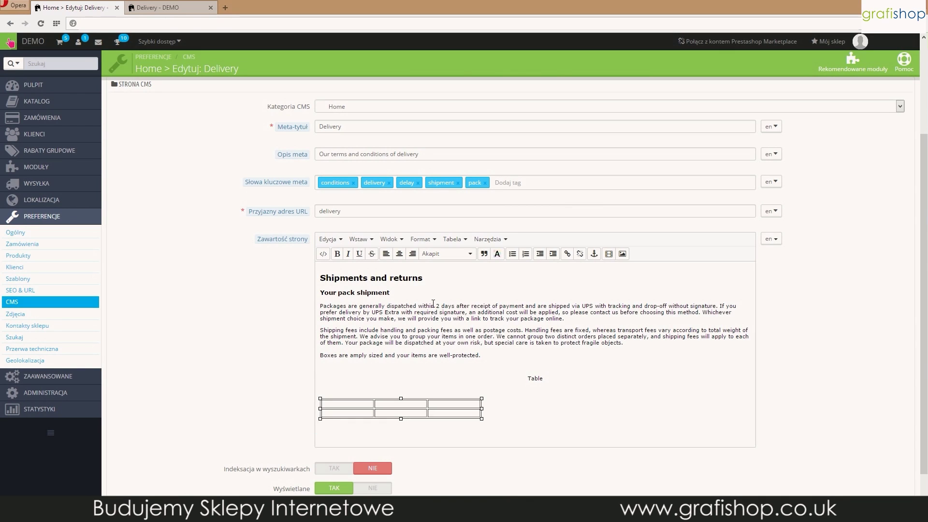
left_click(451, 239)
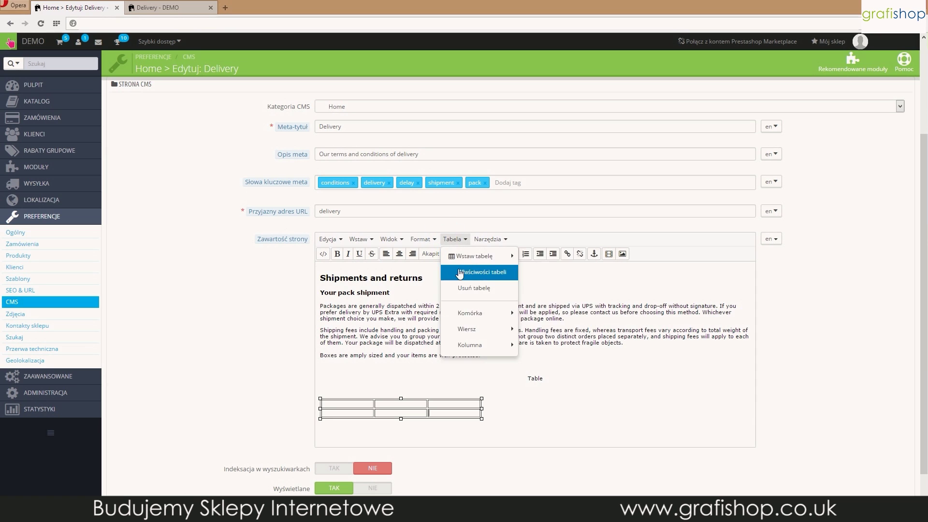
left_click(460, 273)
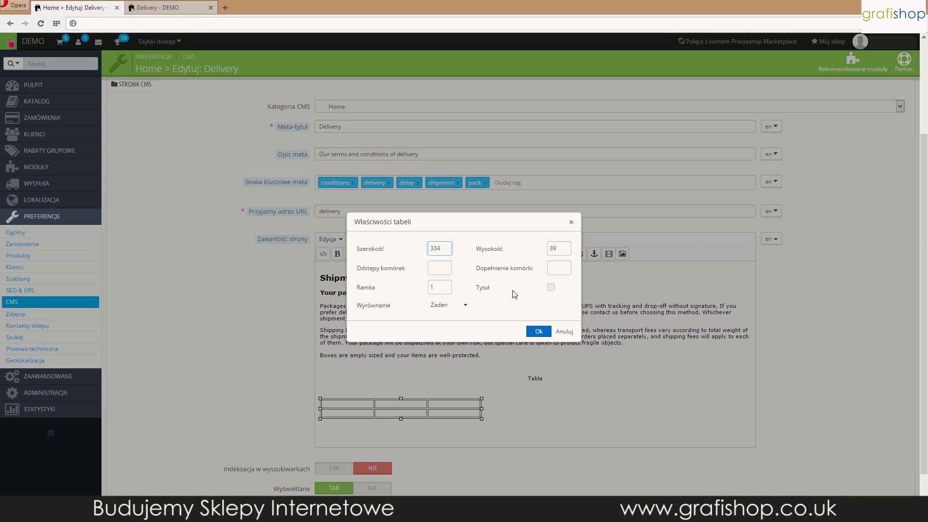
left_click(456, 310)
left_click(452, 353)
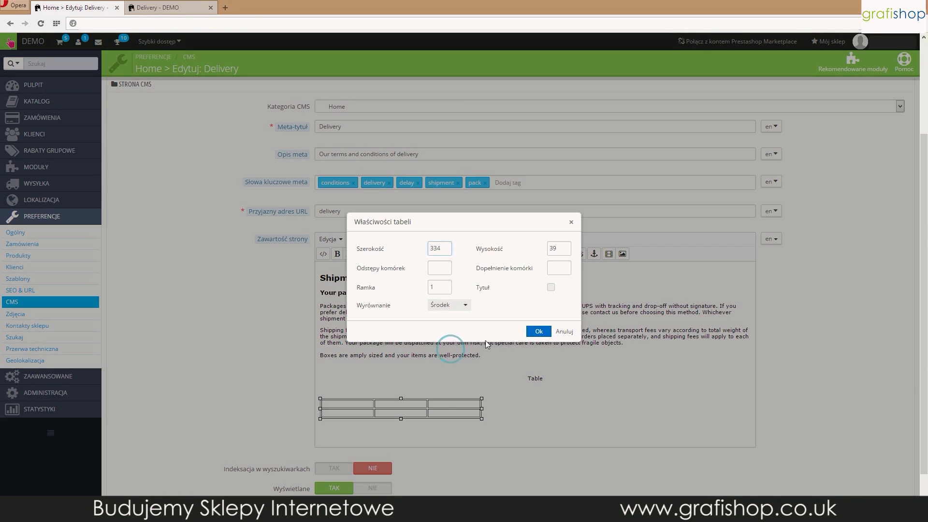
left_click(538, 332)
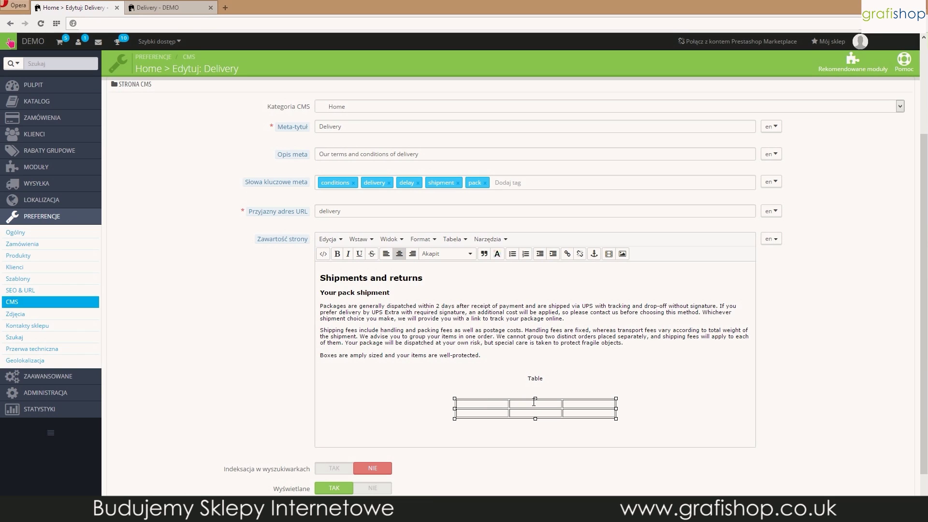
Fill the header row's second and third cells with "KOl 1" and "Kol 2", and the second row's first cell with "Wiersz 1"
type("KOl 1")
key("Tab")
type("Kol")
type(" 2 ")
type("Wiersz")
type(" 1")
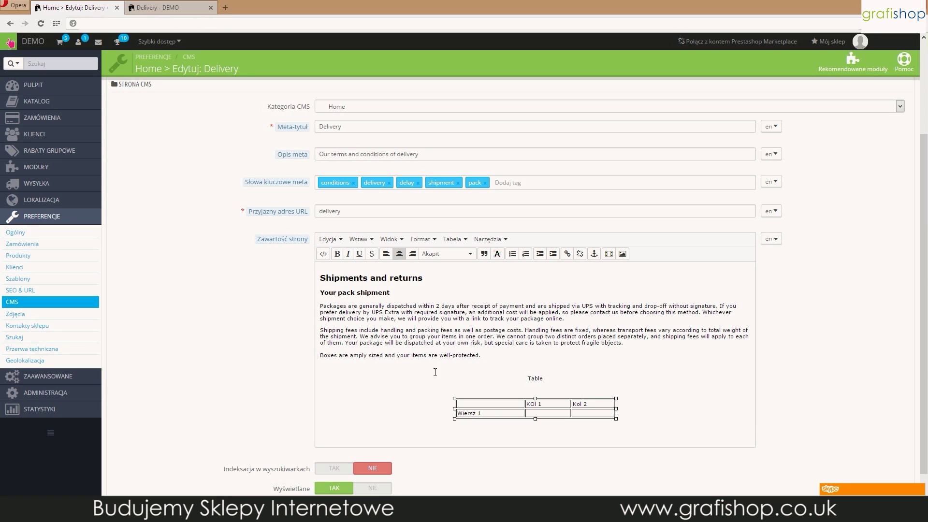
In the content's source code, add class="table table-bordered" to the opening table tag and apply the change
left_click(324, 254)
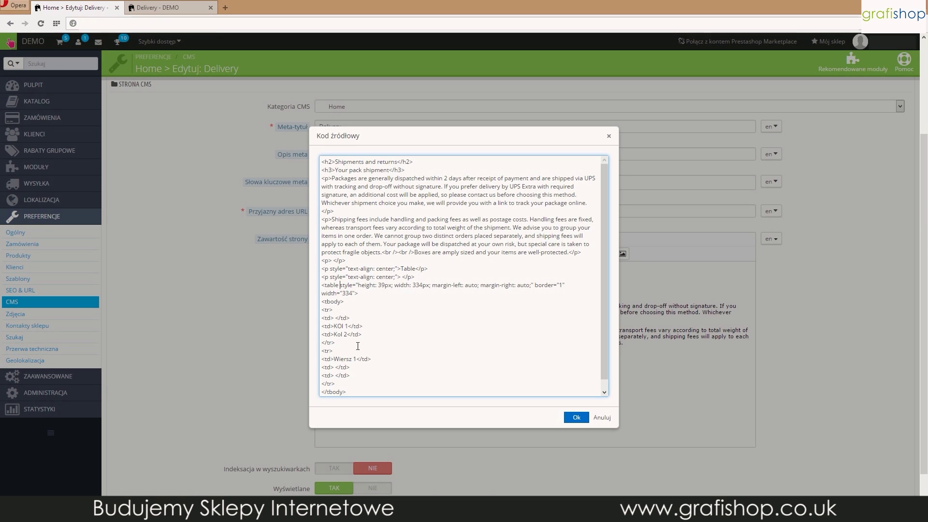
type("class=")
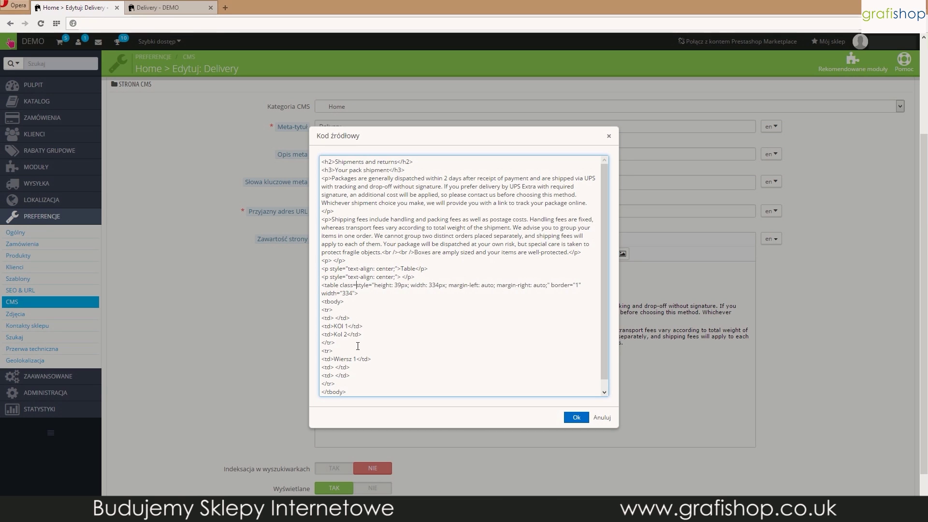
type("\"\" ")
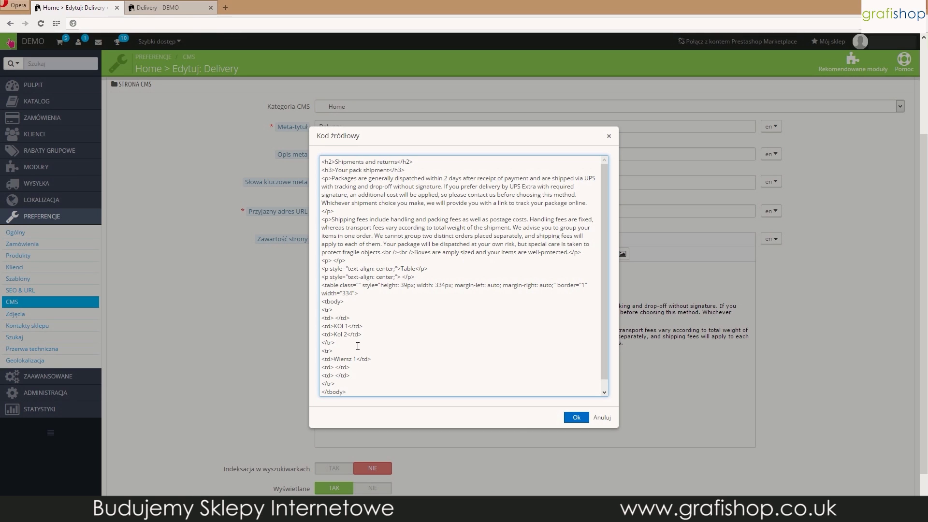
type("table ")
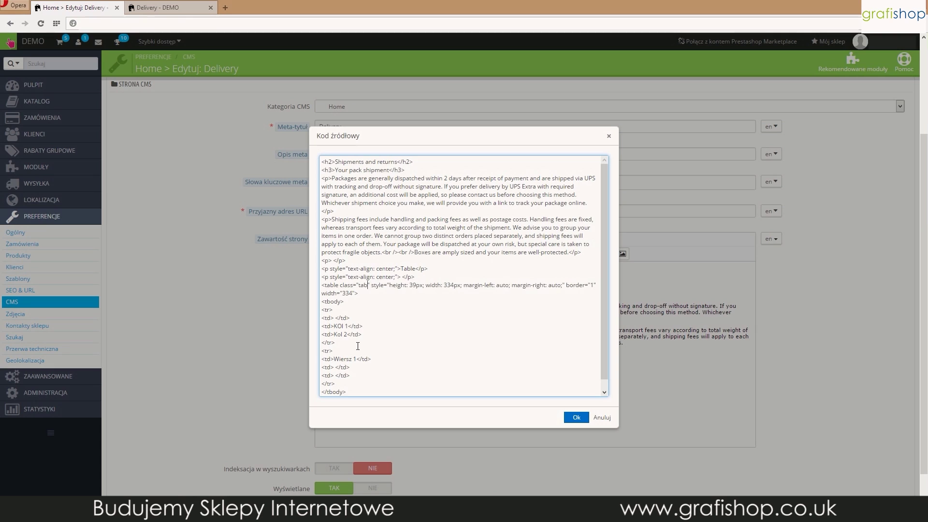
type("table ")
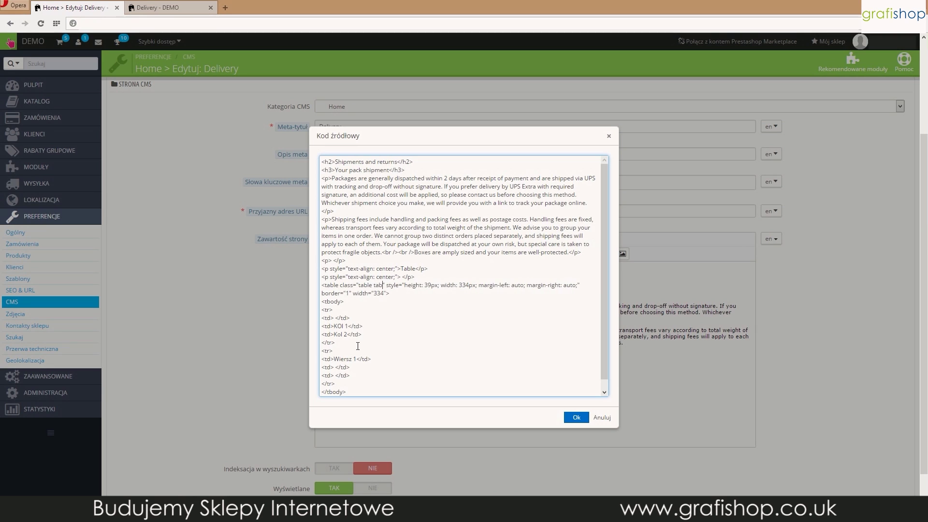
type("-")
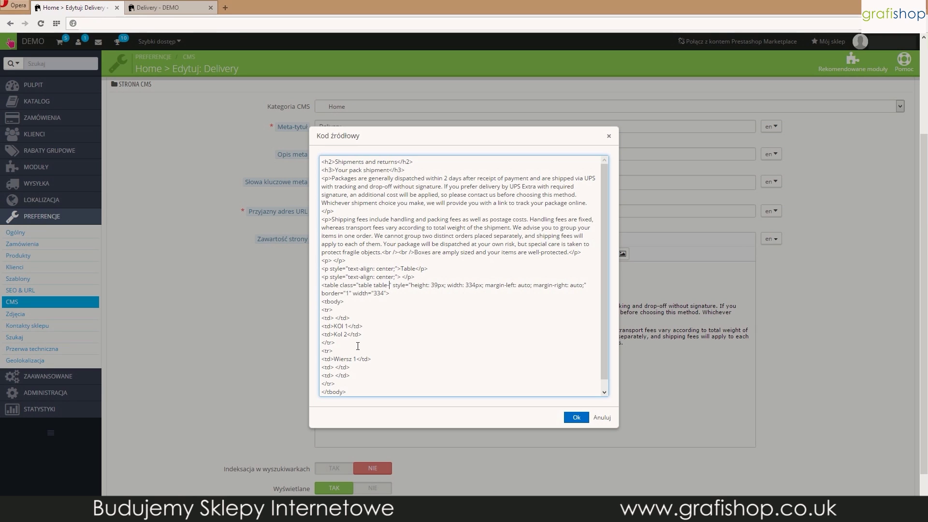
type("bordered")
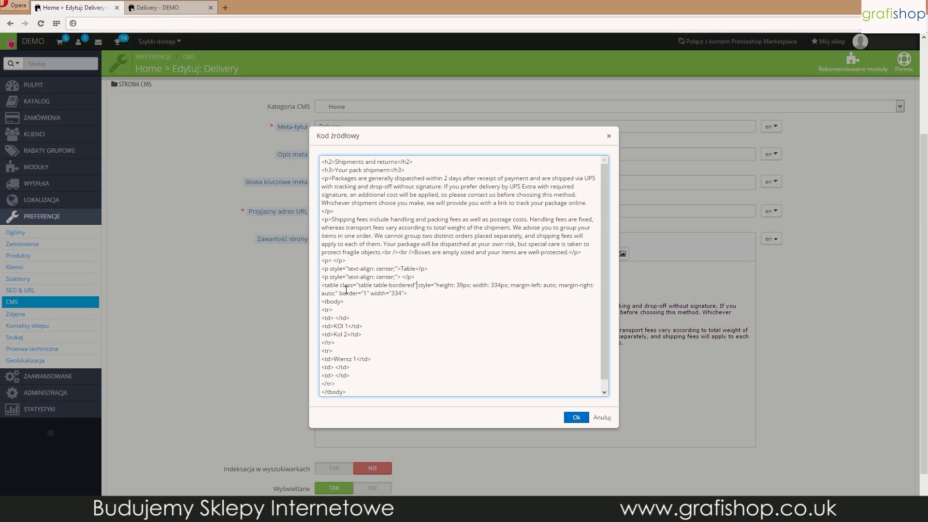
left_click_drag(340, 285, 418, 289)
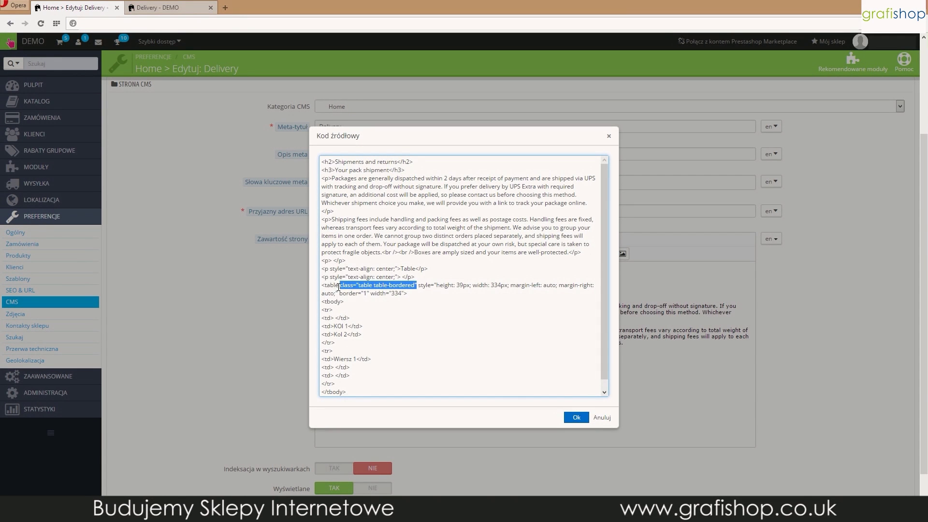
double_click(331, 286)
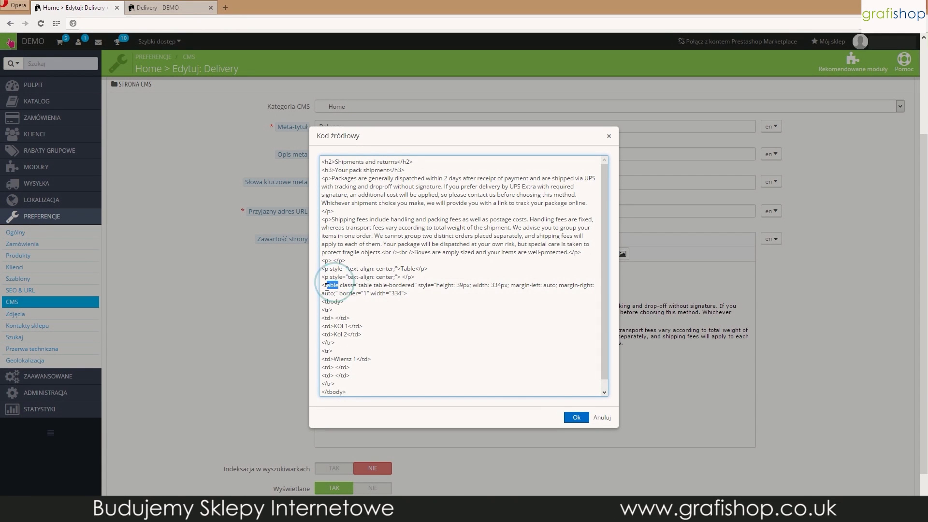
left_click(577, 417)
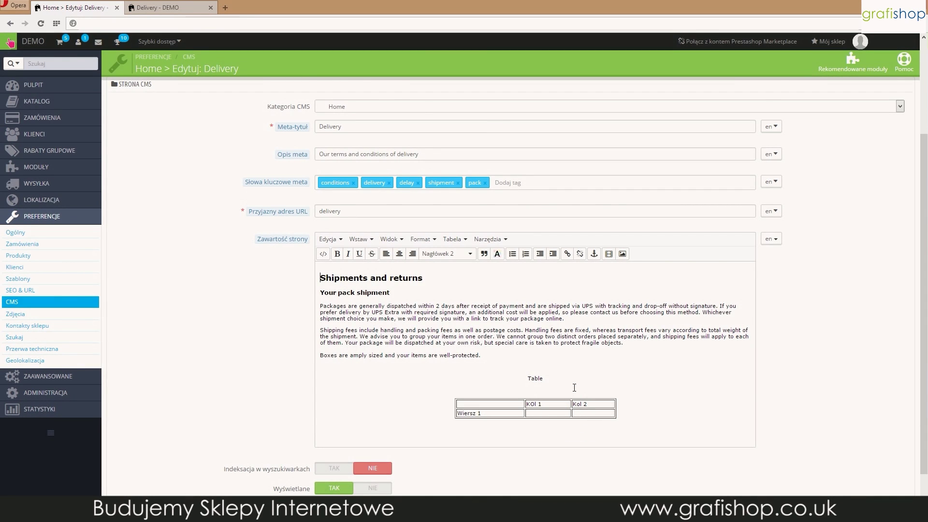
Save the Delivery page and reload its storefront view to check the table
scroll(574, 388, "down", 1)
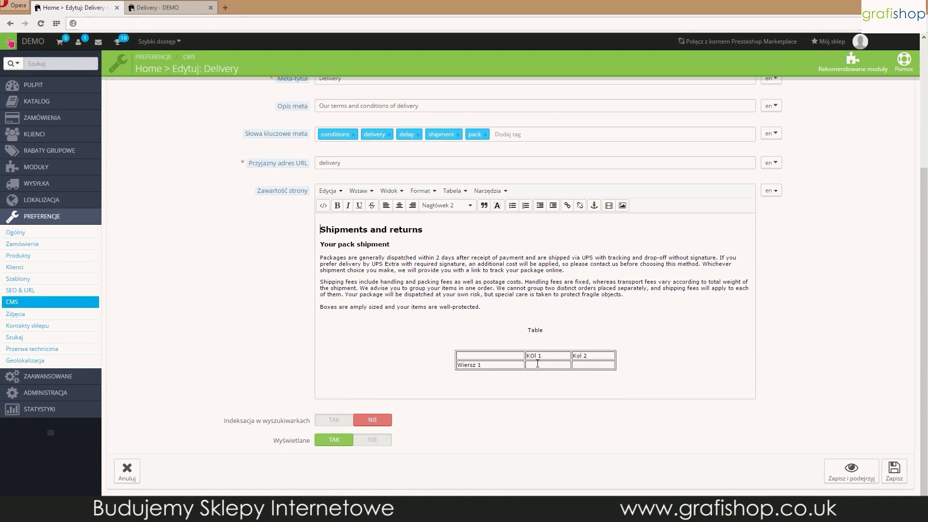
left_click(890, 477)
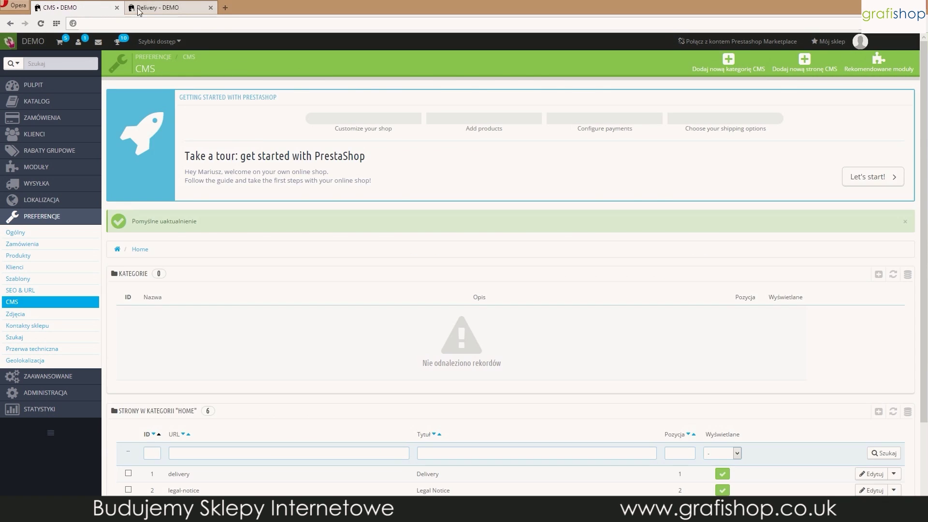
left_click(145, 8)
left_click(41, 24)
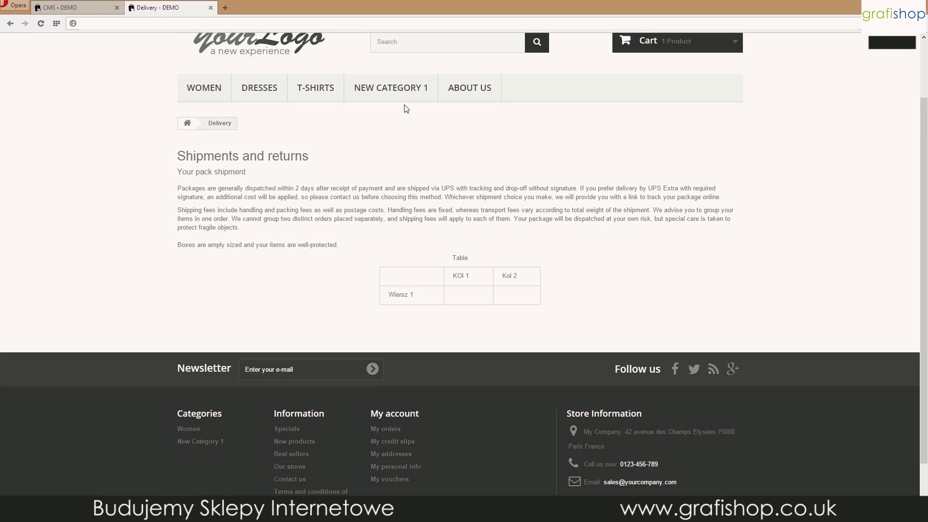
Return to the Delivery page editor and set the table's width to 250 in its table properties
left_click(97, 8)
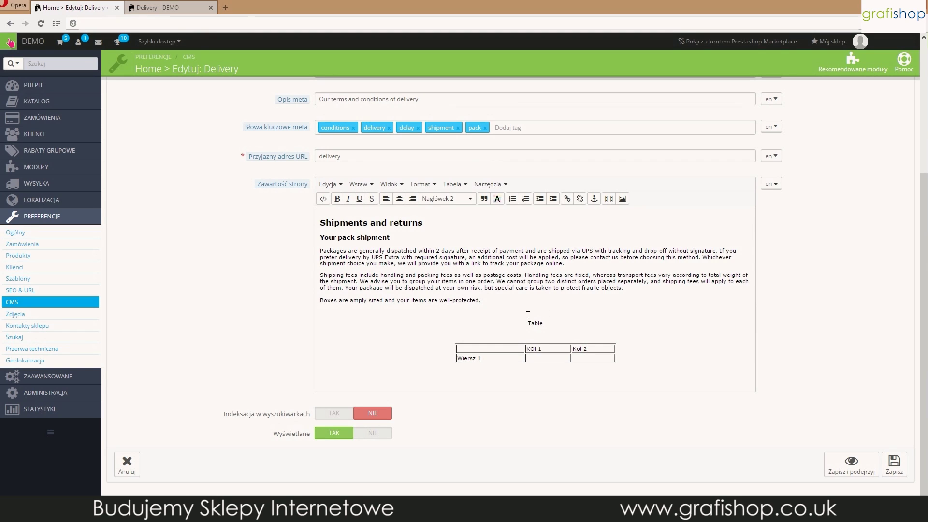
left_click(505, 349)
left_click(454, 184)
mouse_move(454, 201)
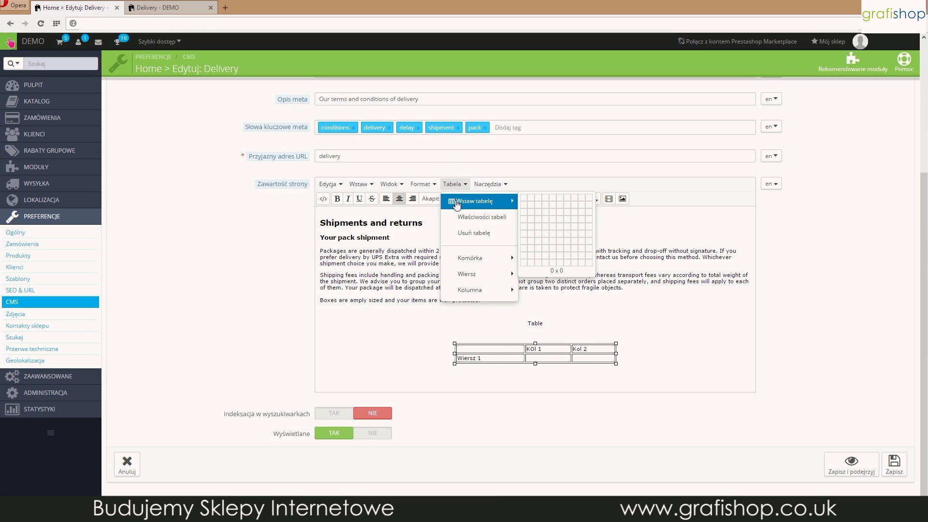
left_click(478, 216)
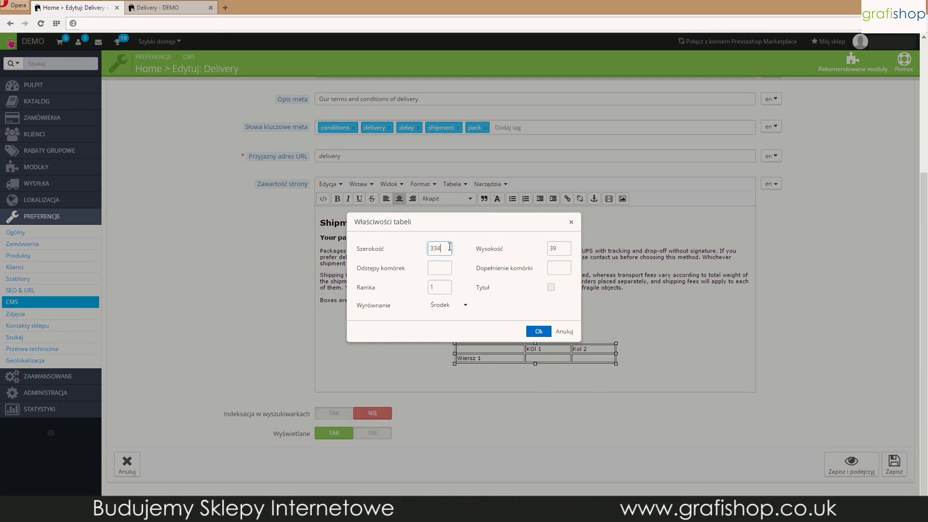
left_click_drag(450, 247, 418, 250)
type("250")
left_click(538, 331)
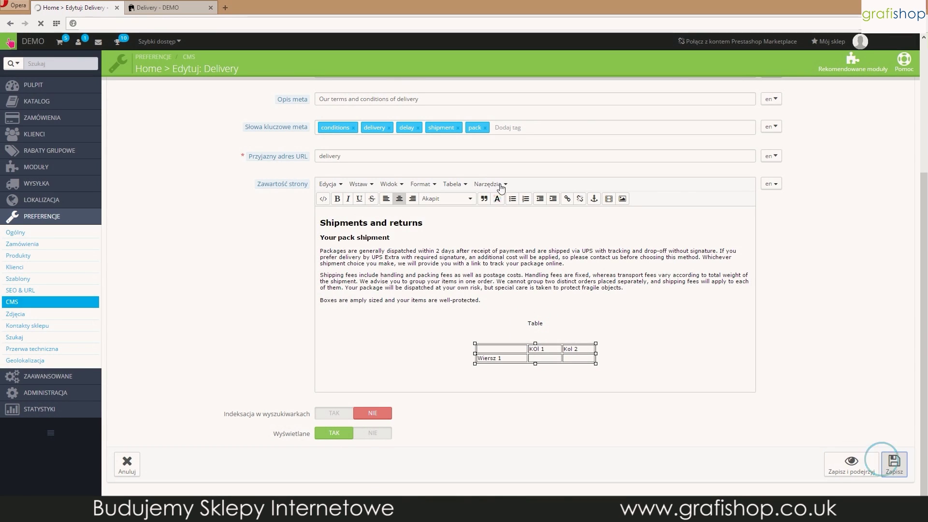
Save the Delivery page and reload the storefront view to check the table at 250 width
left_click(895, 464)
left_click(148, 8)
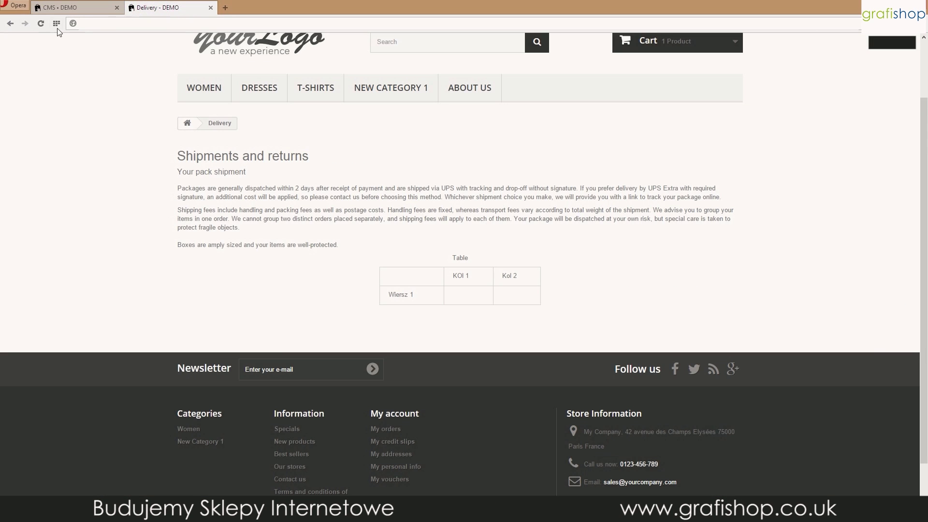
left_click(40, 23)
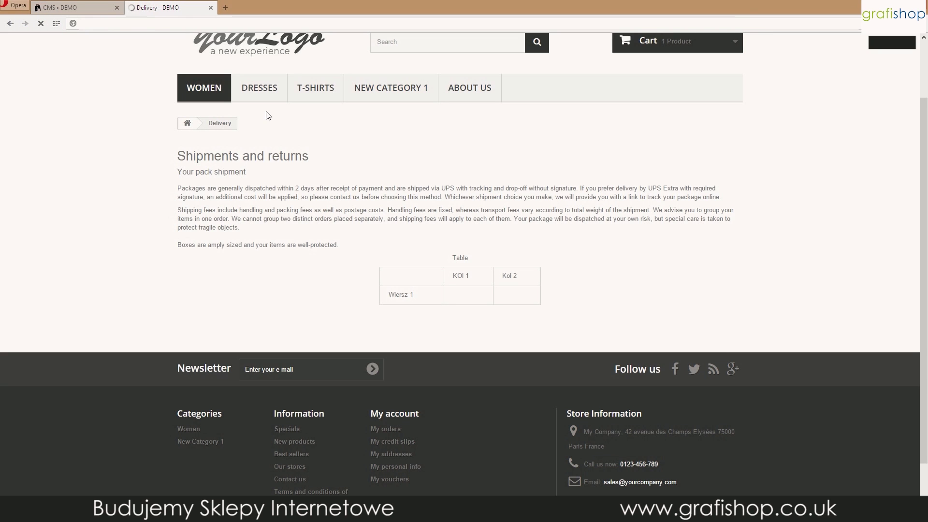
Back in the Delivery page editor, set the table's width to 500 in its table properties
left_click(72, 8)
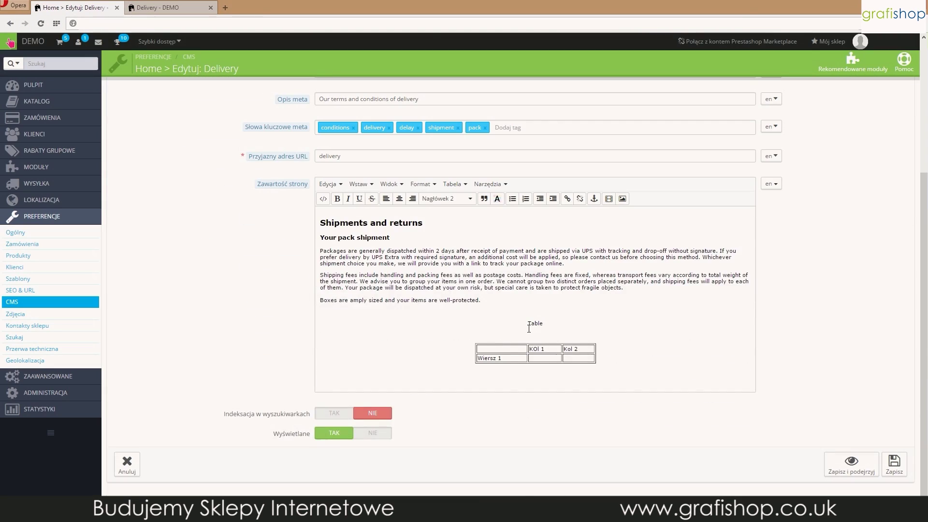
left_click(507, 343)
left_click(454, 183)
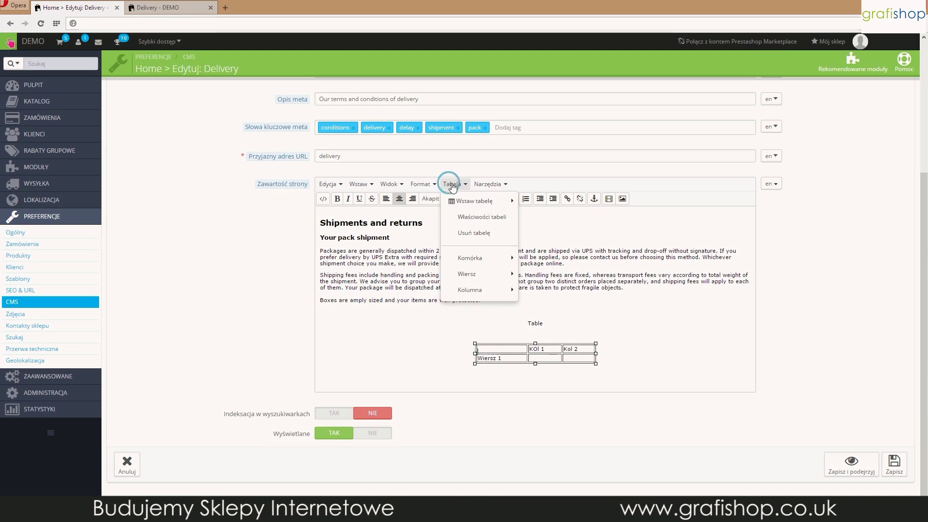
mouse_move(460, 201)
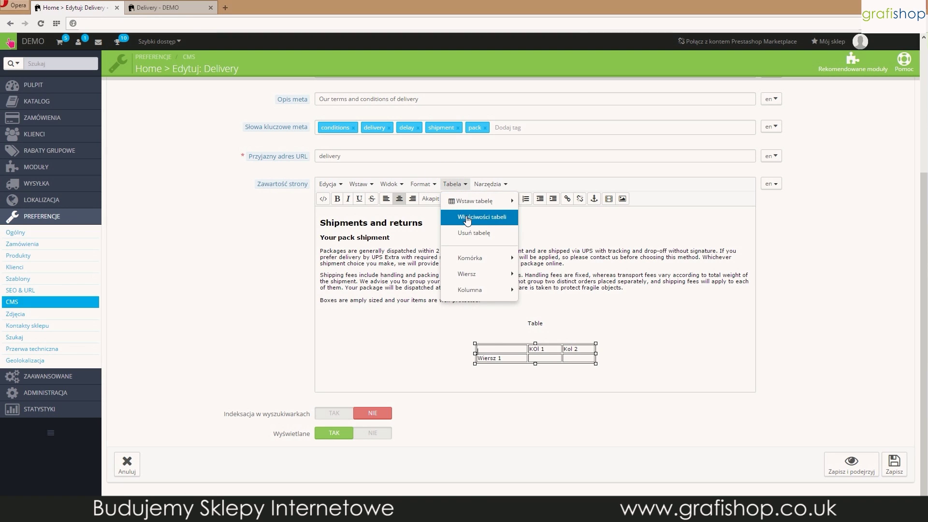
left_click(467, 220)
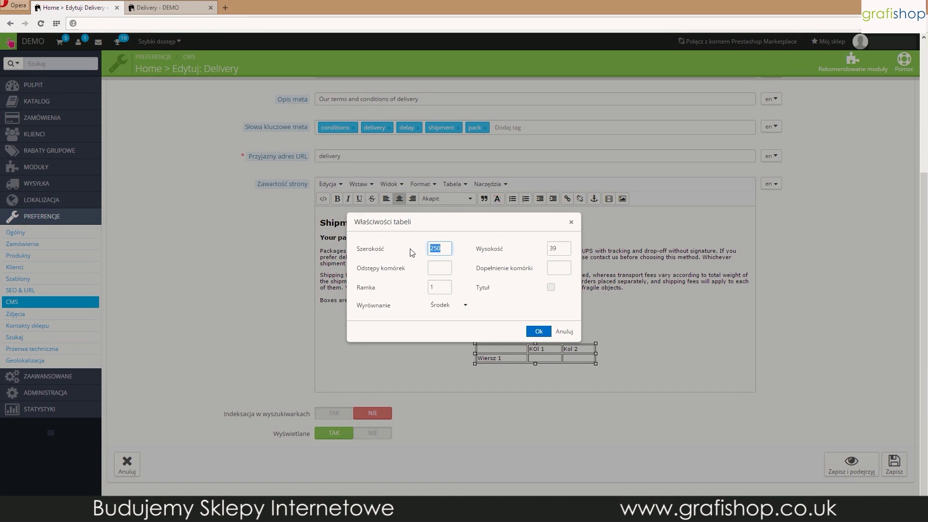
type("500")
left_click(539, 332)
Save the Delivery page and reload the storefront view to check the table at 500 width
left_click(895, 464)
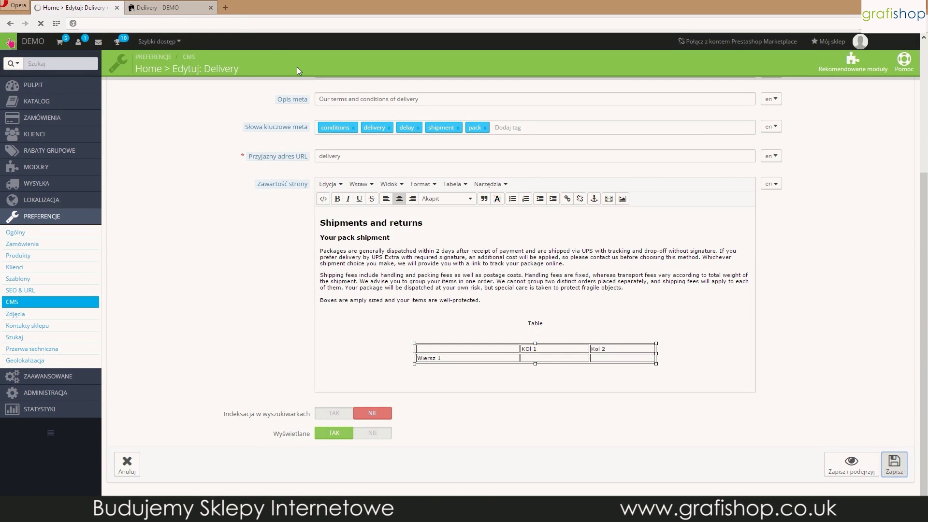
left_click(188, 18)
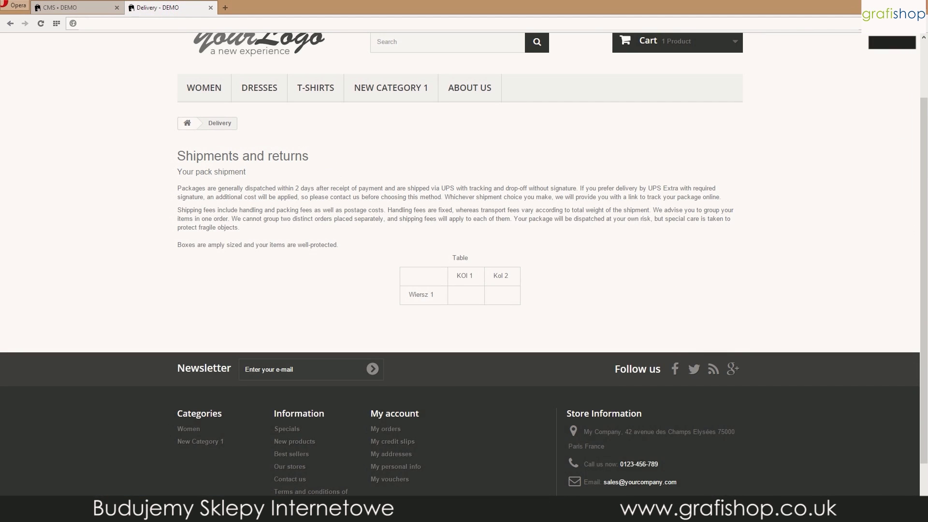
left_click(40, 23)
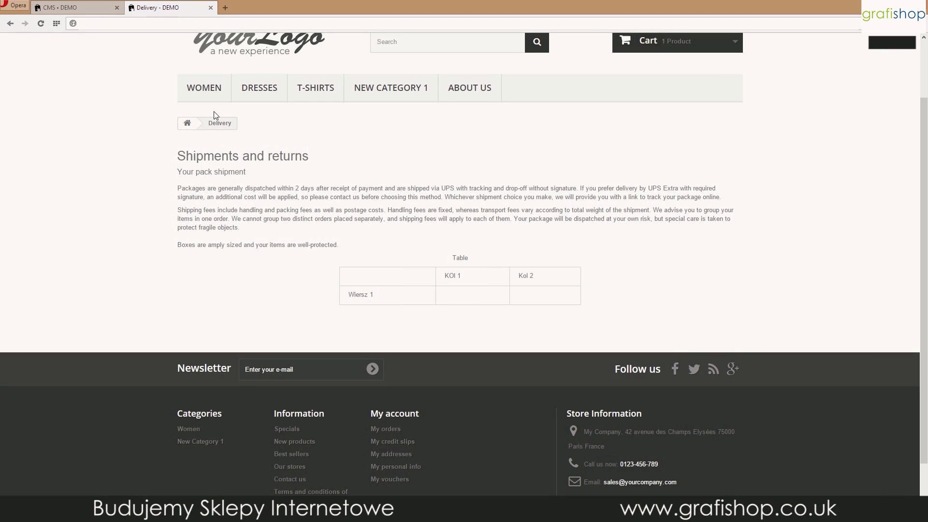
Back in the Delivery page editor, insert a row after "Wiersz 1" and enter "Wiersz 2" in its first cell
left_click(58, 7)
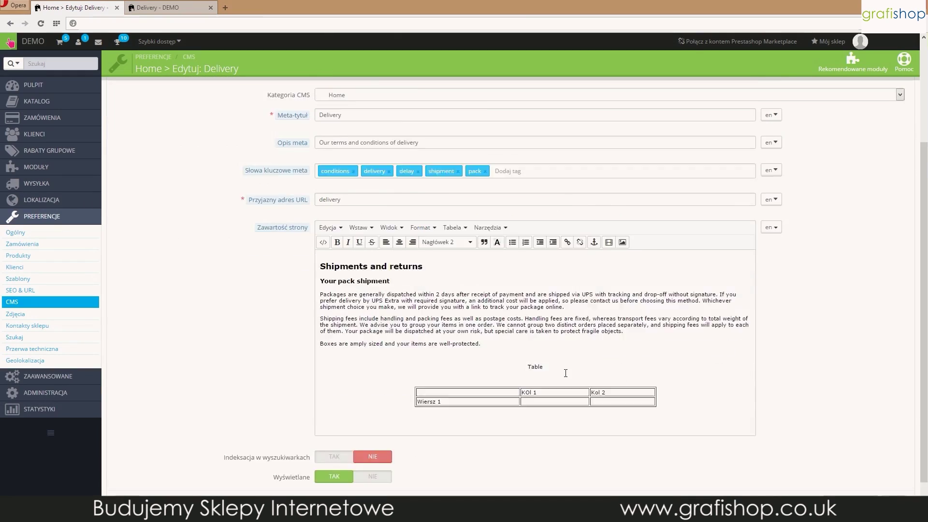
scroll(468, 360, "down", 1)
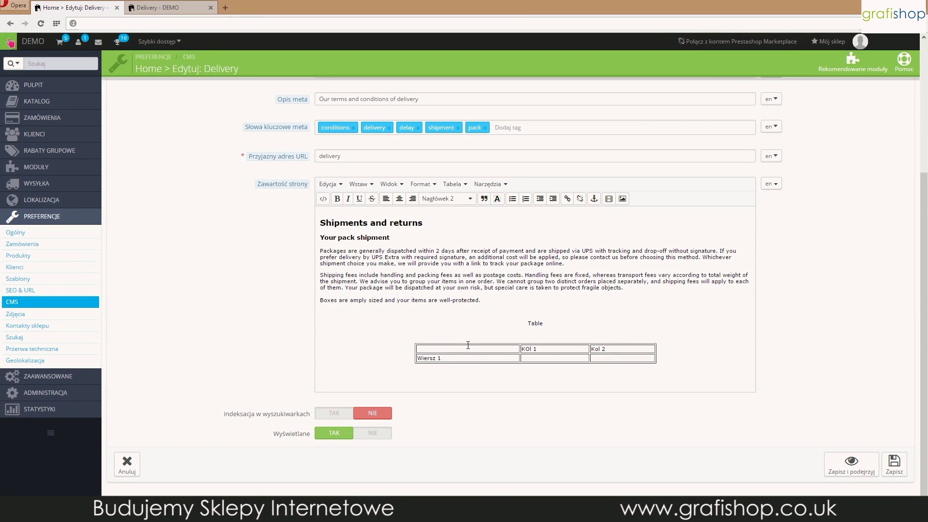
left_click(464, 356)
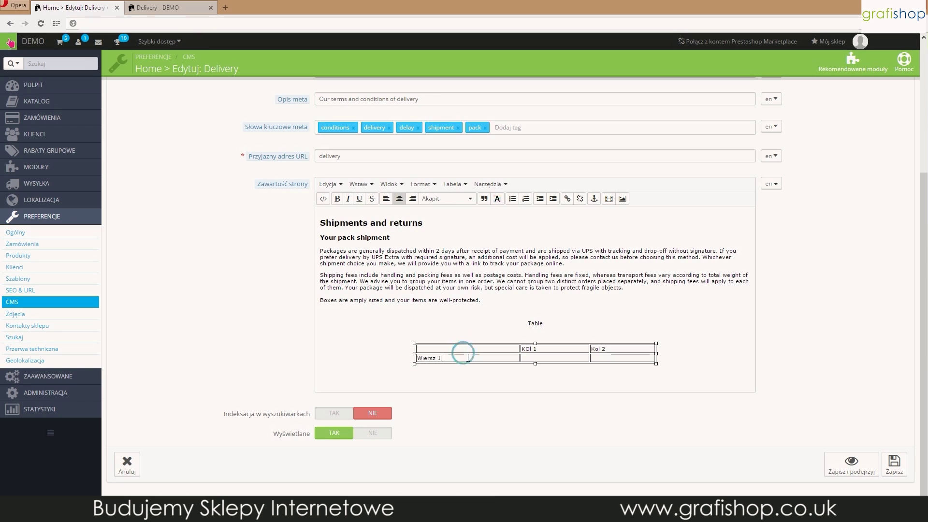
left_click(455, 186)
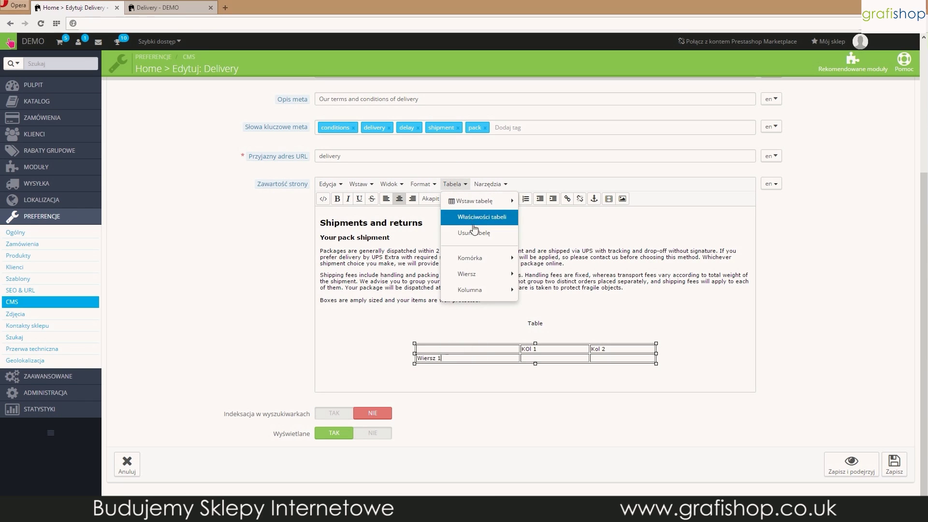
mouse_move(478, 275)
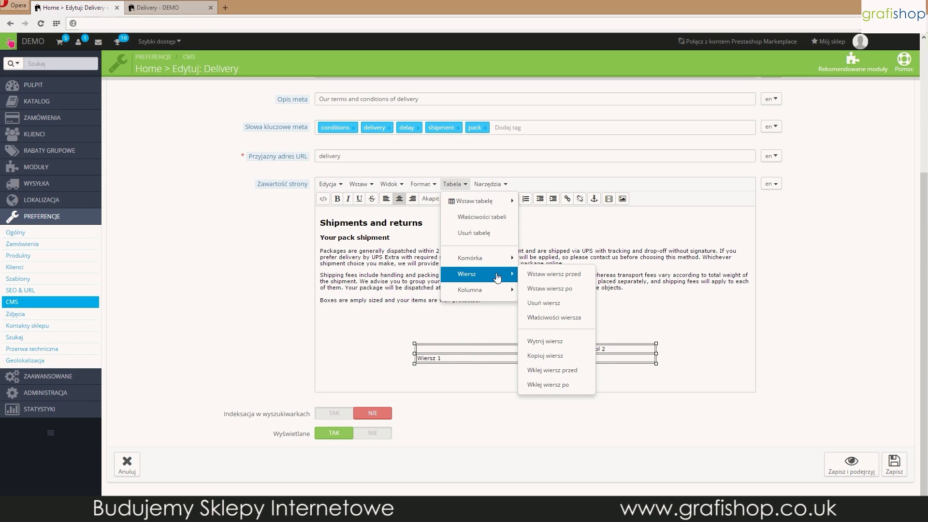
left_click(578, 290)
left_click(444, 366)
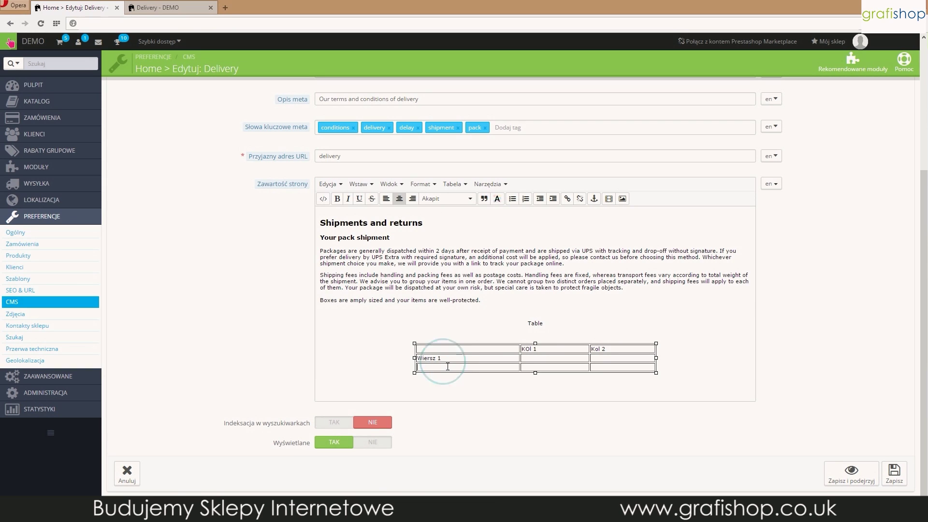
type("Wiersz 2")
Insert a row after "Wiersz 2" and enter "Wiersz 3" in its first cell
left_click(454, 185)
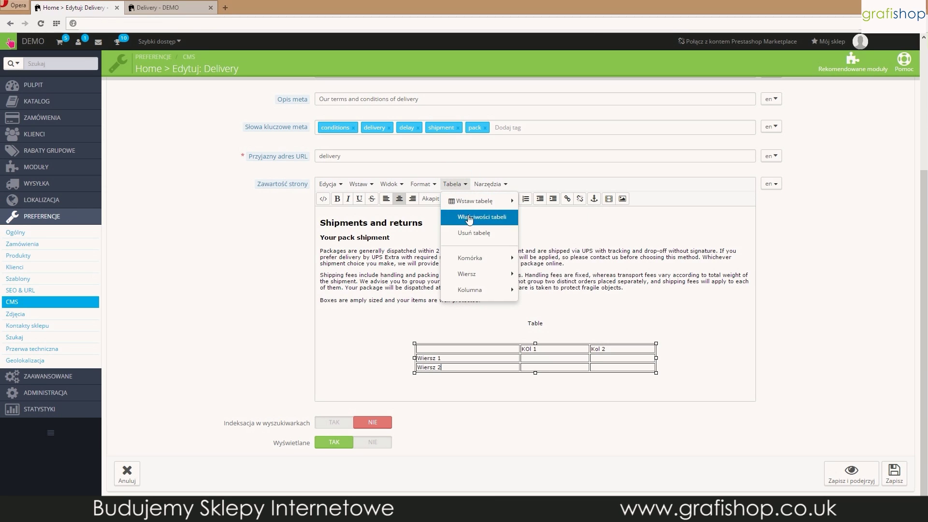
mouse_move(477, 260)
mouse_move(480, 277)
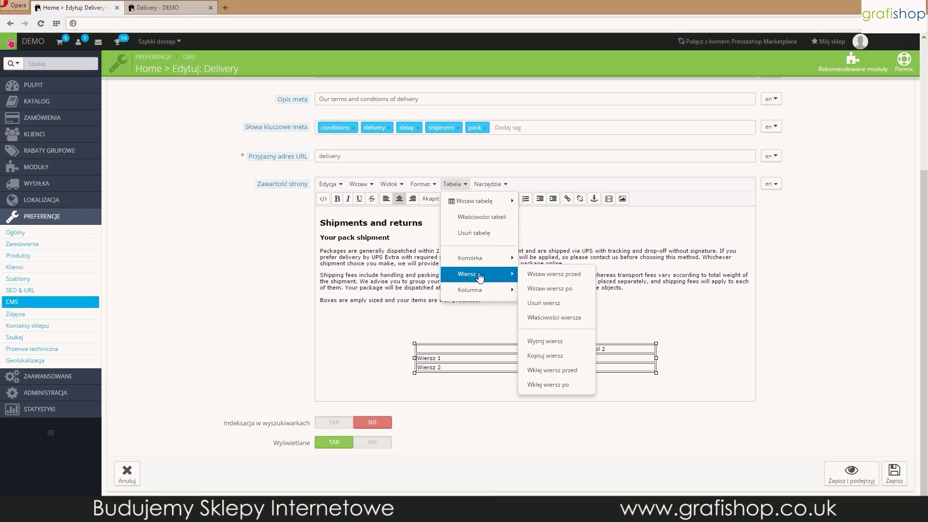
left_click(550, 289)
type("W")
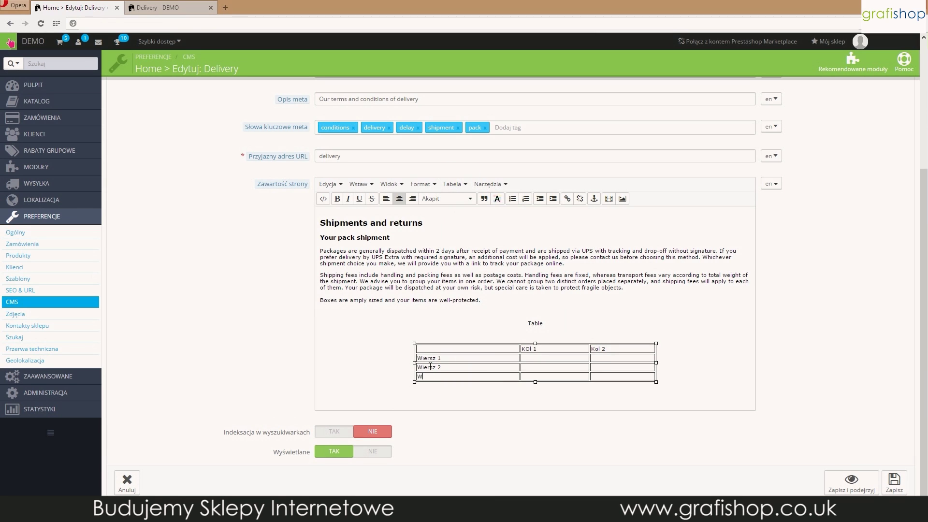
type("iersz 3")
Insert a column after "Kol 2" and enter "KOl 3" in its header cell
left_click(600, 349)
left_click(459, 185)
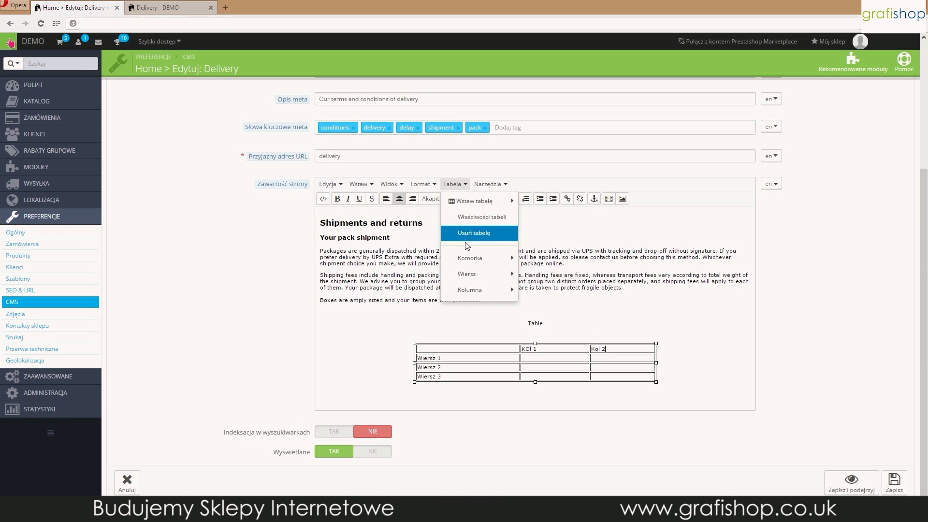
mouse_move(502, 259)
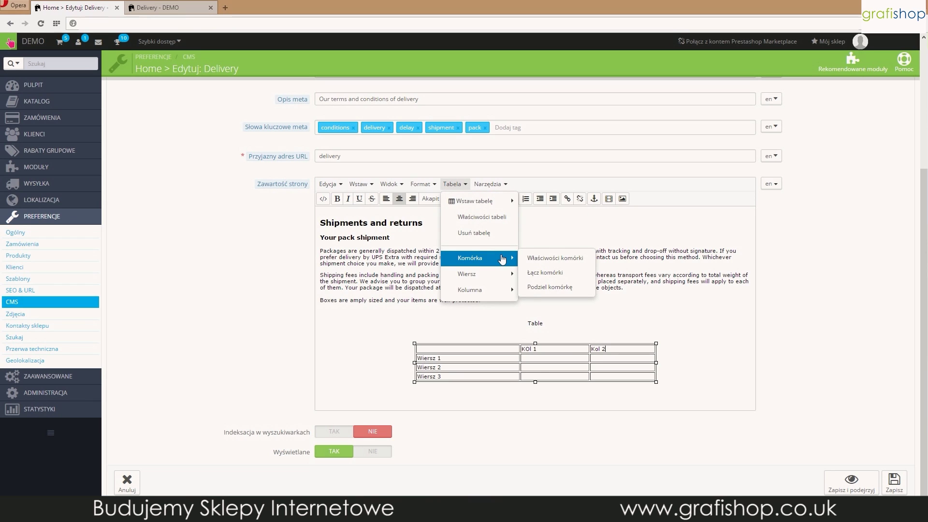
mouse_move(498, 290)
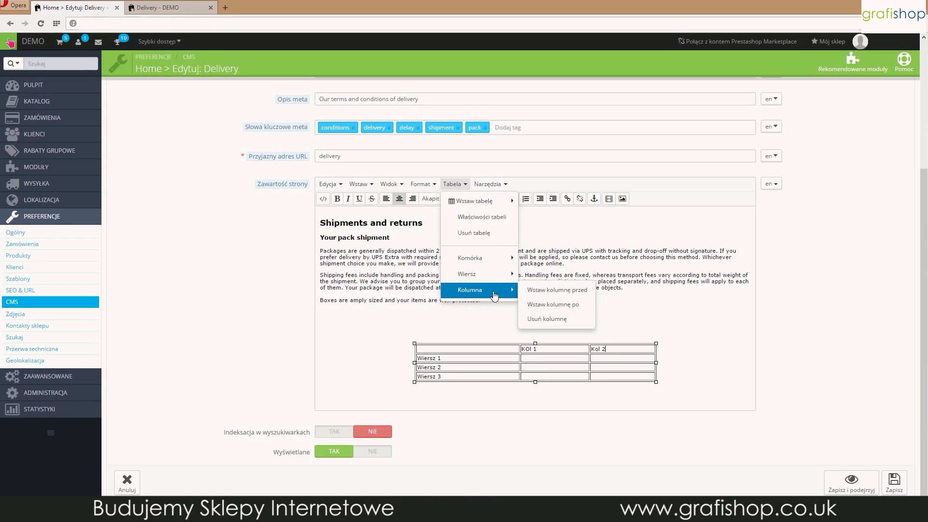
left_click(551, 304)
left_click(651, 348)
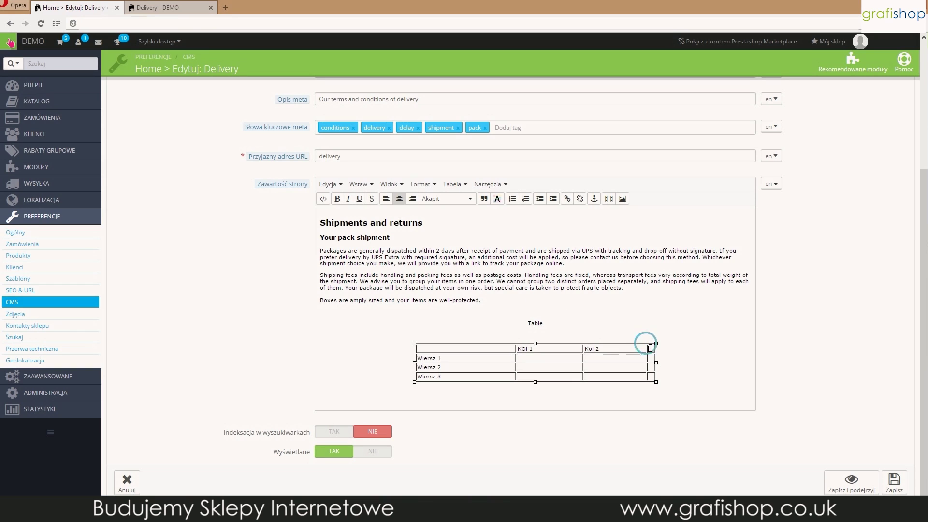
type("KOl")
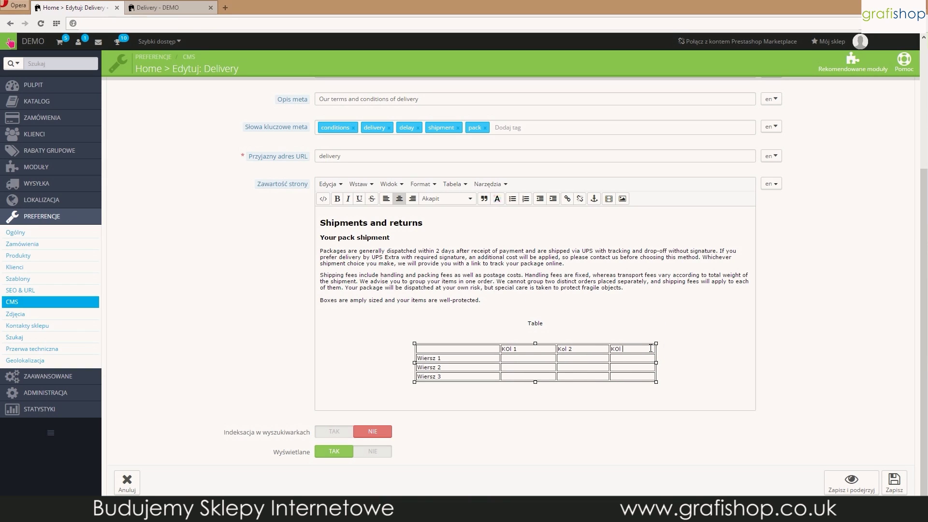
type(" 3")
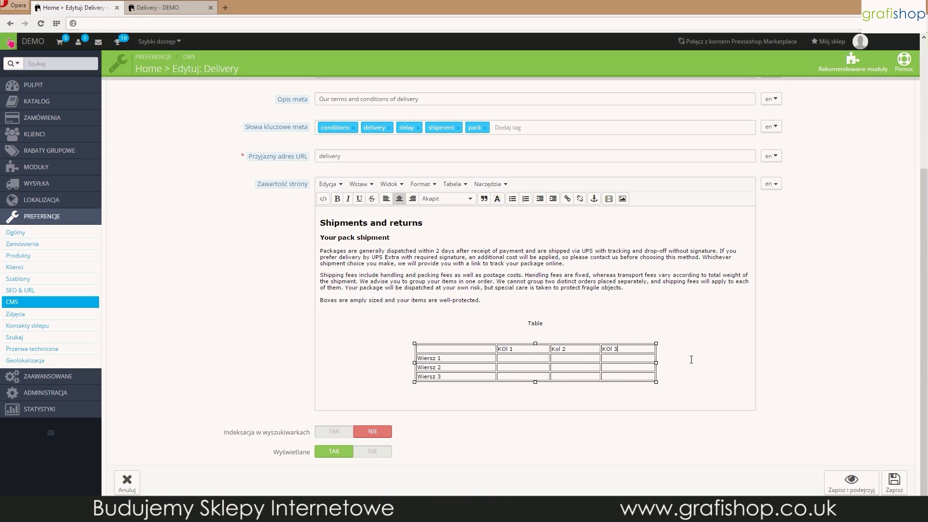
Save the Delivery page and reload the storefront view to check the added rows and column
left_click(894, 482)
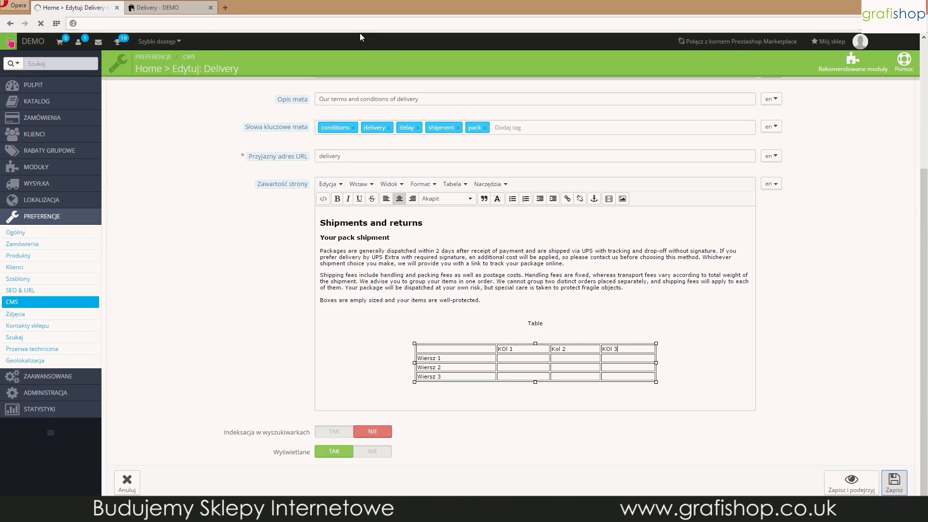
left_click(160, 7)
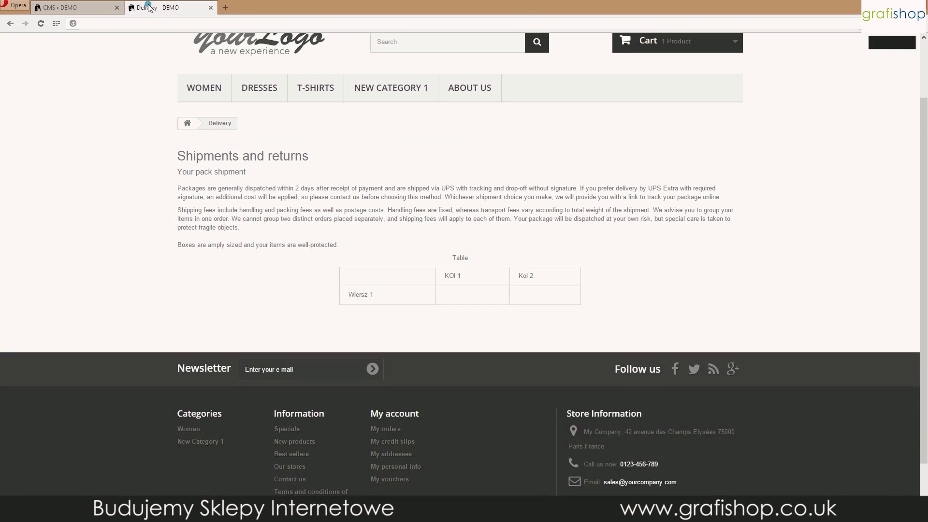
left_click(41, 24)
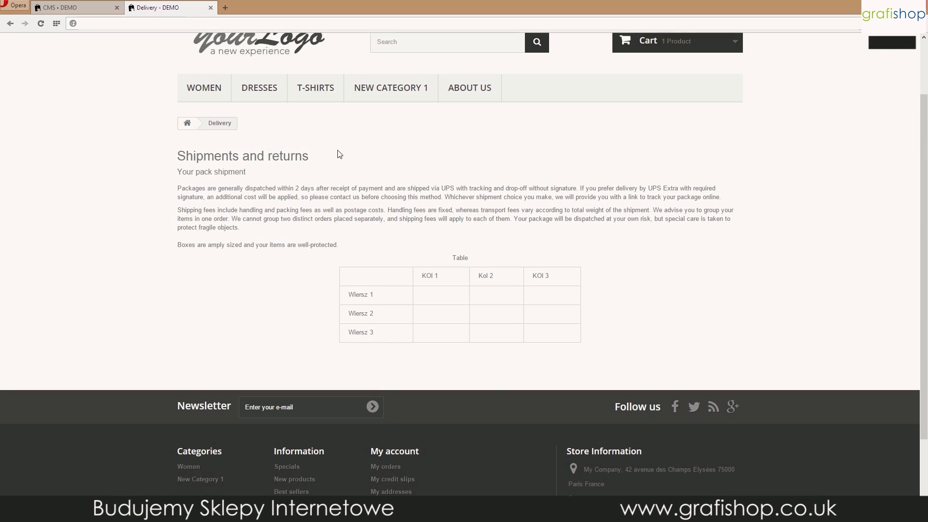
Back in the Delivery page editor, review the cell, row and column editing options available for the table
left_click(90, 7)
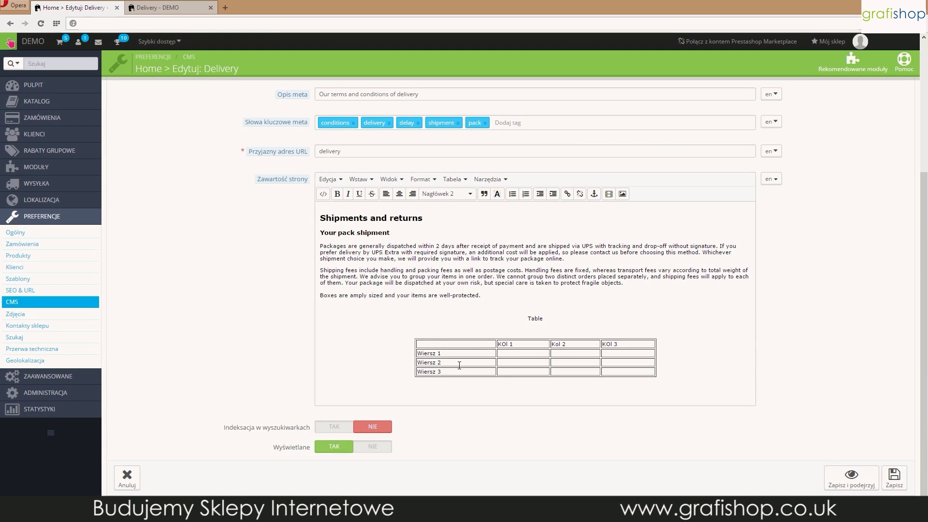
left_click(459, 343)
left_click(451, 180)
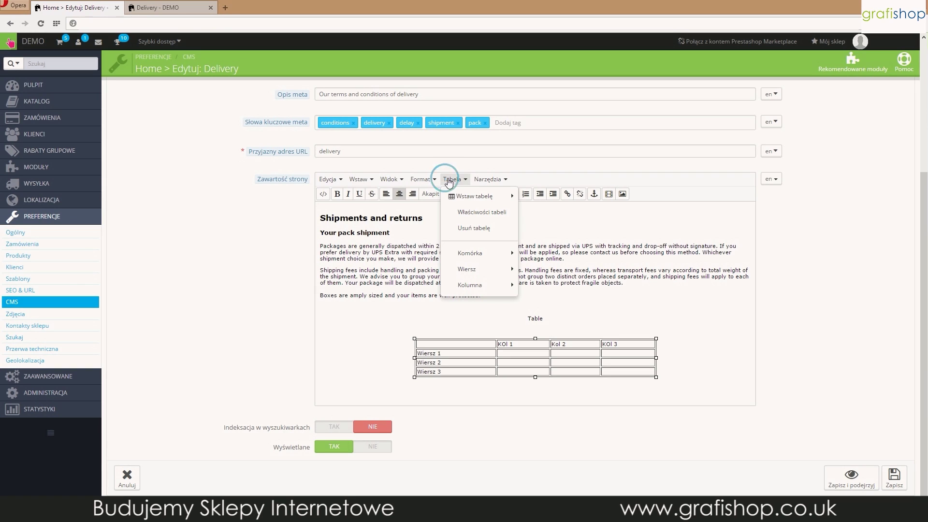
mouse_move(477, 254)
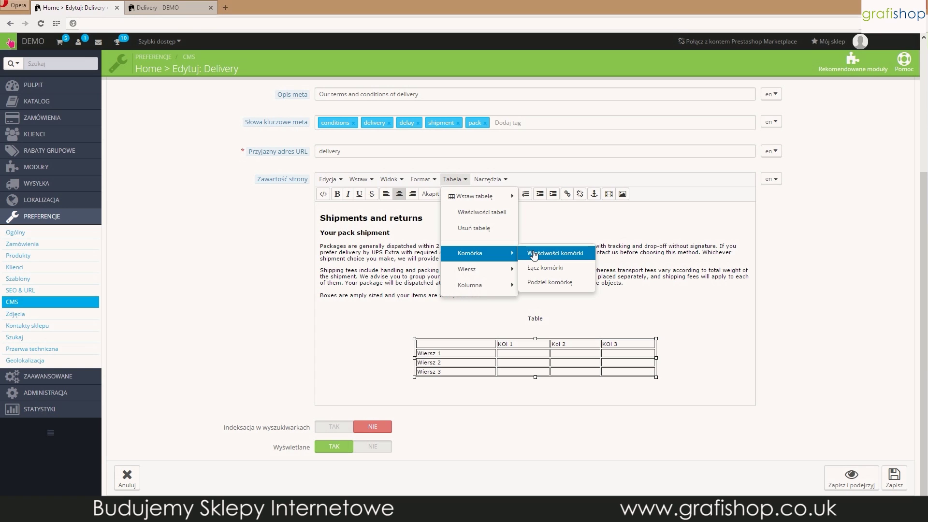
mouse_move(502, 275)
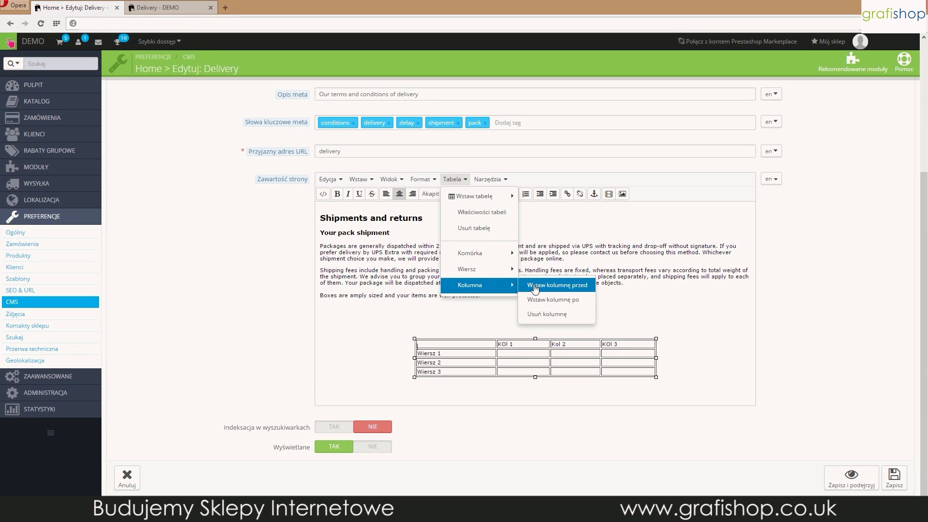
Set the table's empty top-left cell to a width of 50 with centred (Środek) alignment in the cell properties
left_click(534, 254)
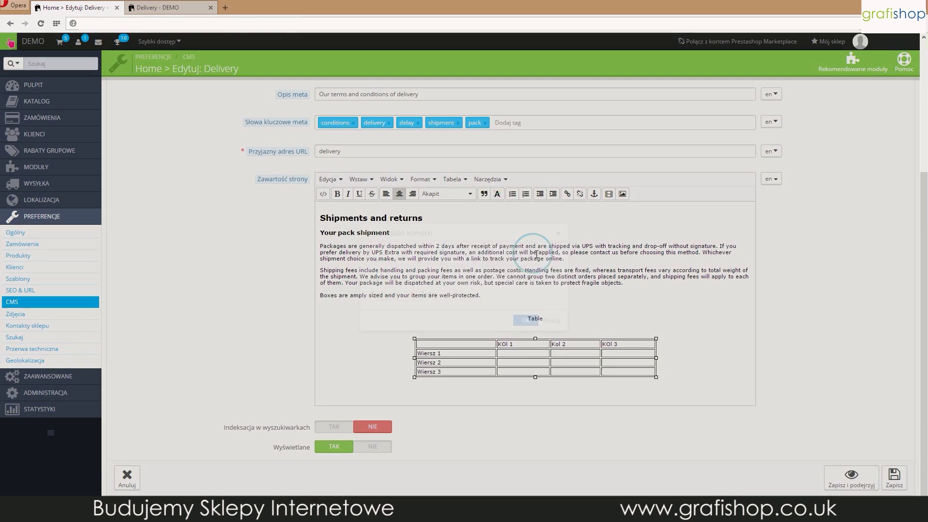
left_click(436, 258)
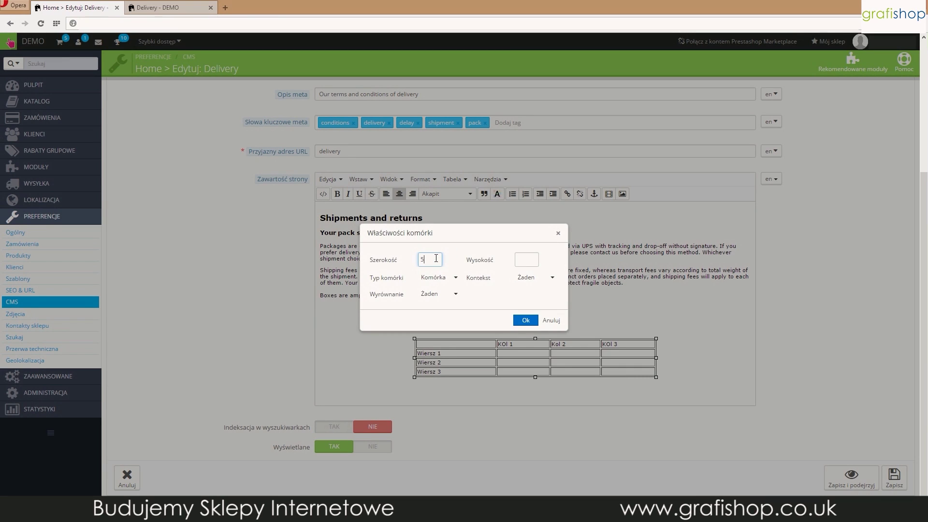
type("50")
left_click(448, 293)
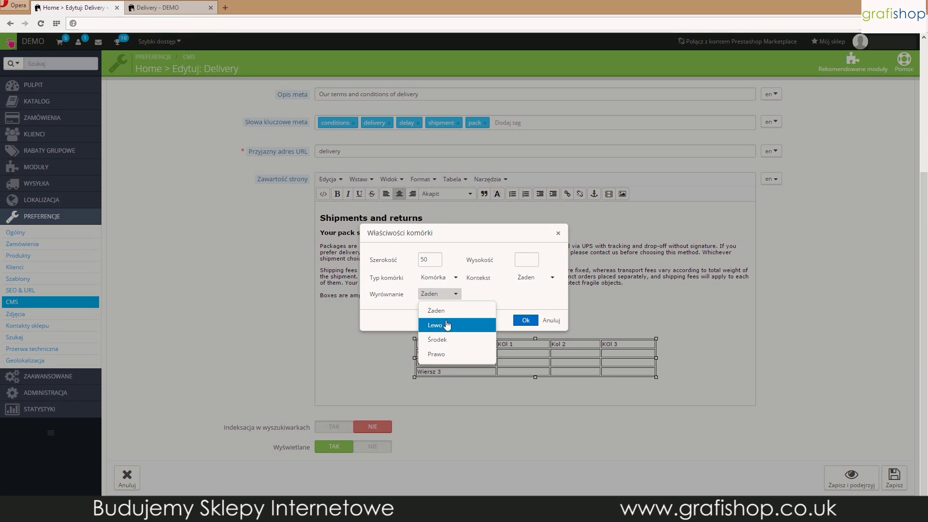
left_click(446, 339)
left_click(527, 319)
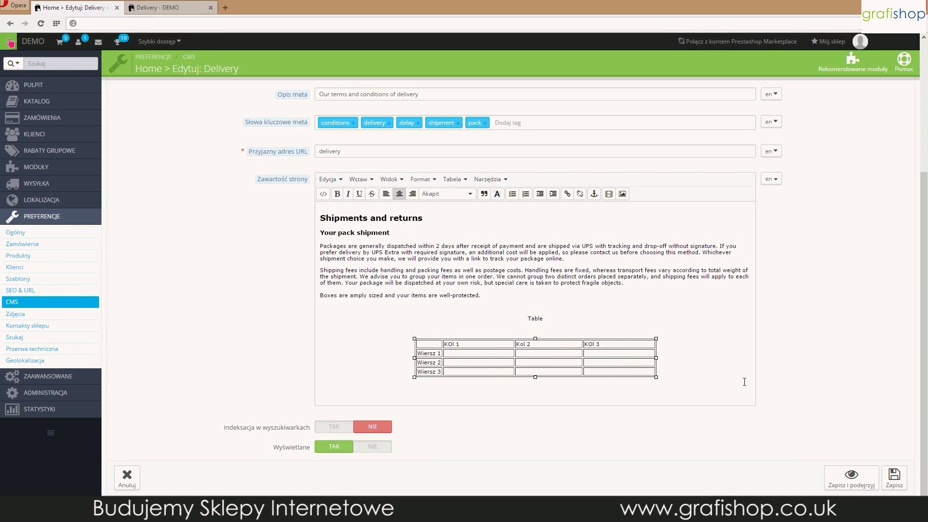
Save the Delivery page and reload its storefront view to check the changed cell width and alignment
left_click(894, 476)
left_click(185, 9)
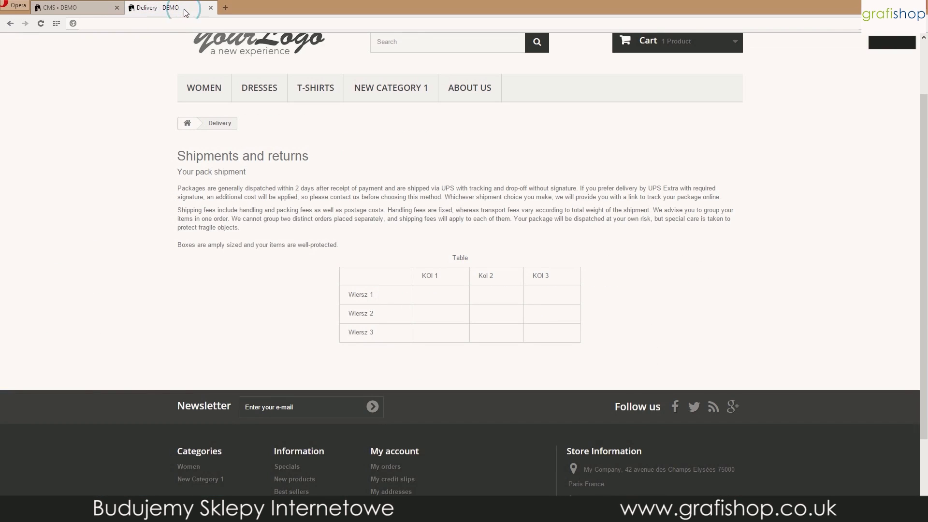
left_click(41, 24)
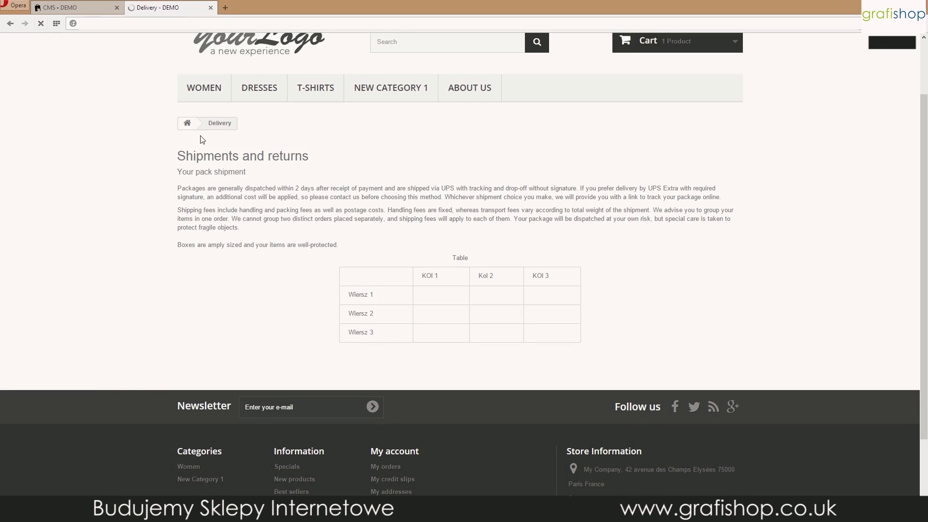